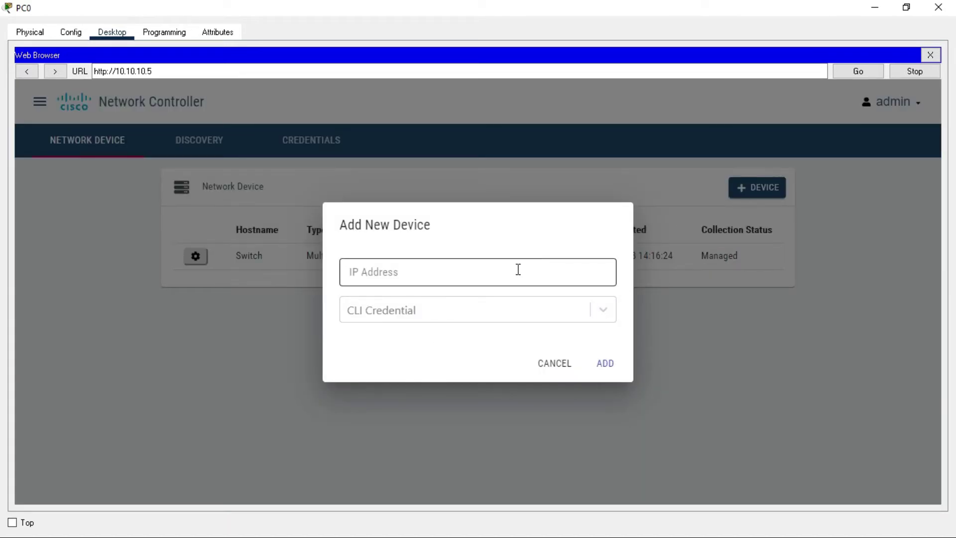
Add device 10.10.10.1 with the admin - SW1 CLI credential; it shows Wrong credential
click(518, 269)
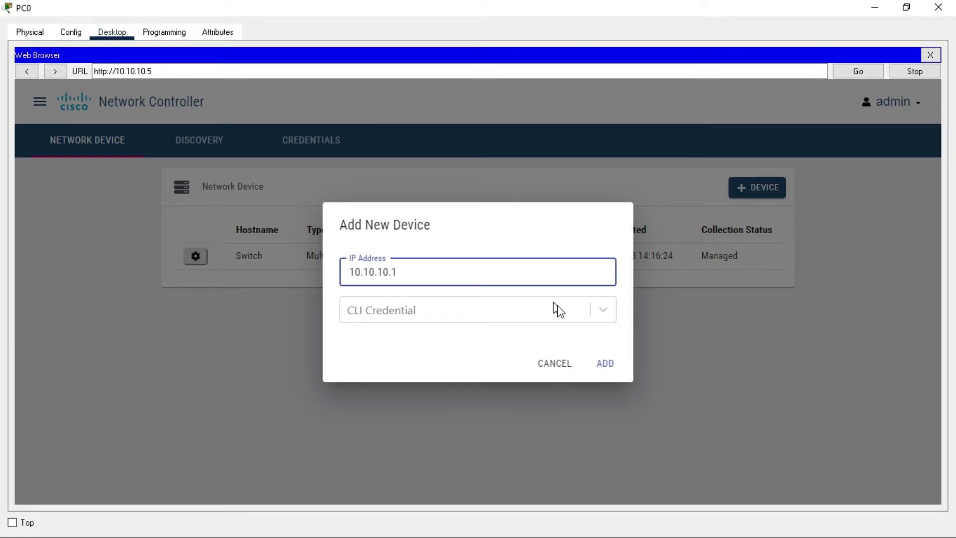
click(602, 310)
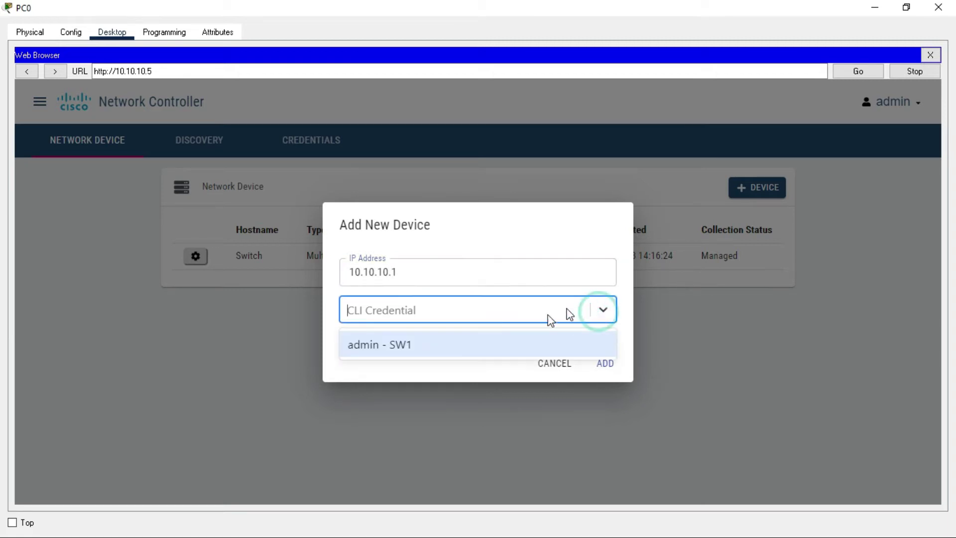
click(455, 343)
click(604, 361)
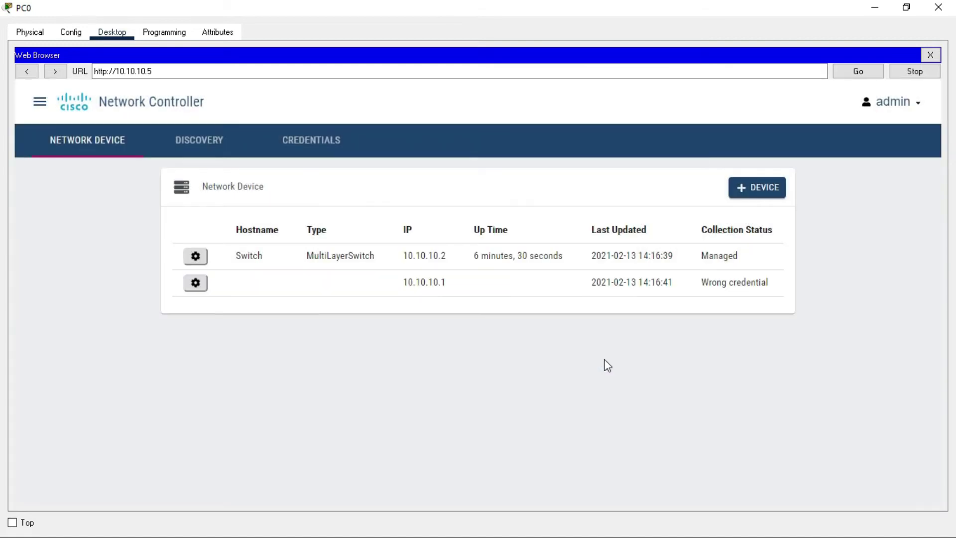
drag(694, 284, 779, 293)
click(702, 372)
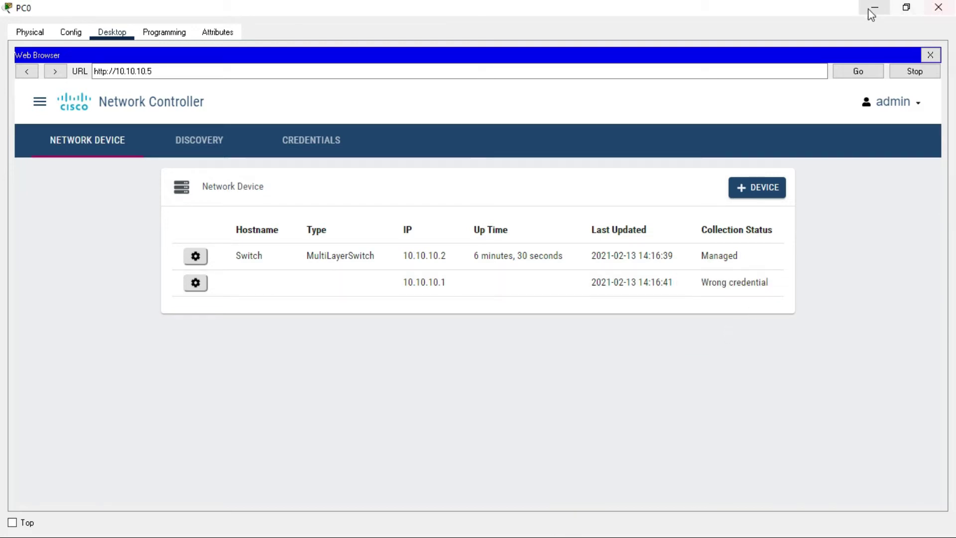
Open Router1's CLI and enter global configuration mode with enable and conf t
click(875, 7)
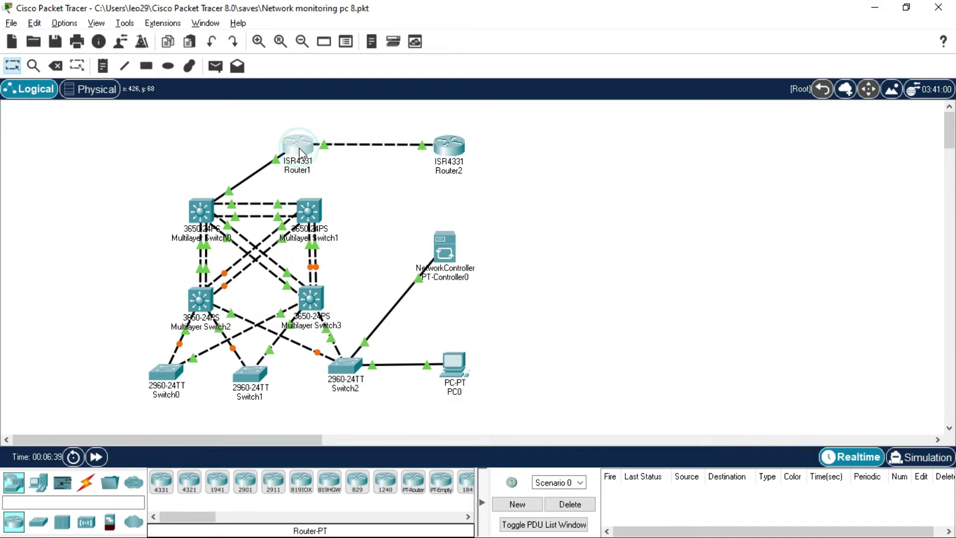
click(299, 147)
click(337, 57)
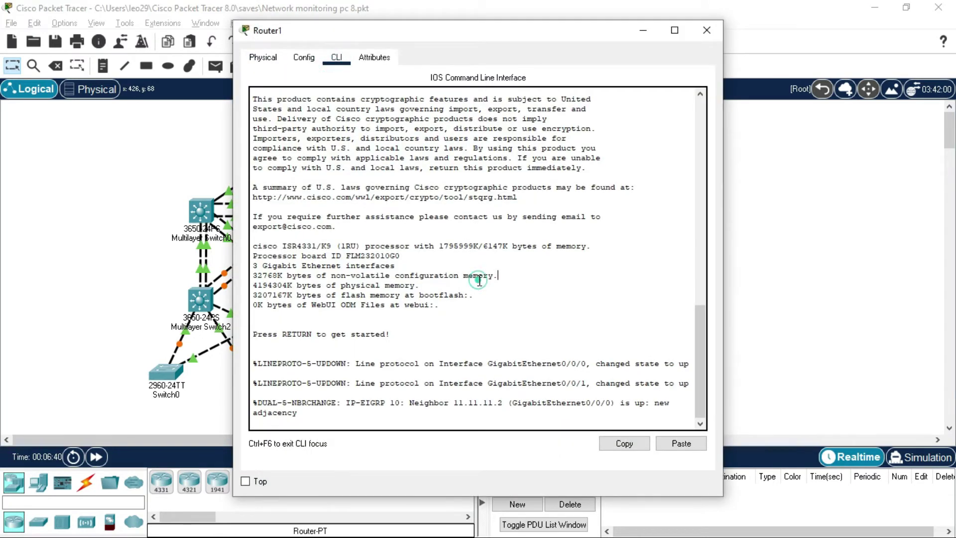
key(Return)
key(Return)
key(Return)
text(en)
key(Return)
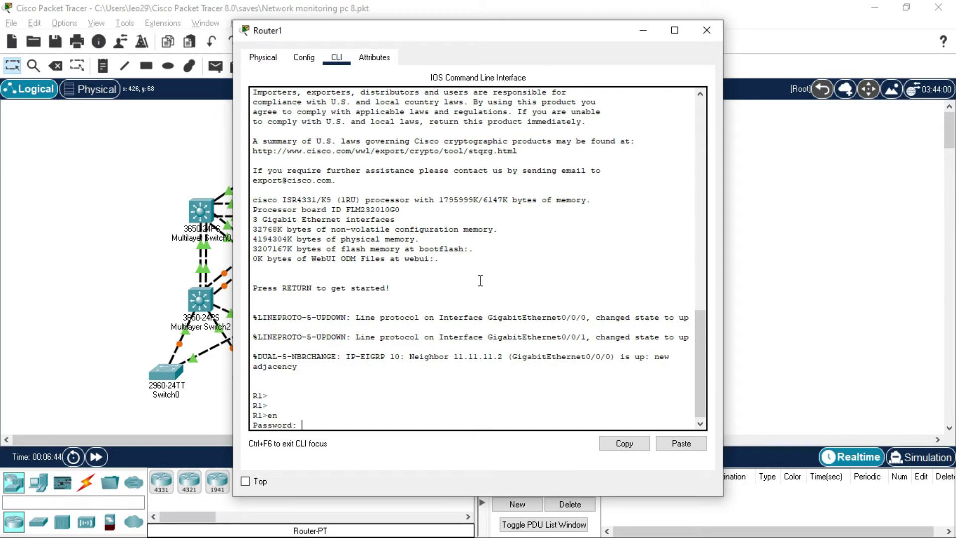
key(Return)
key(Return)
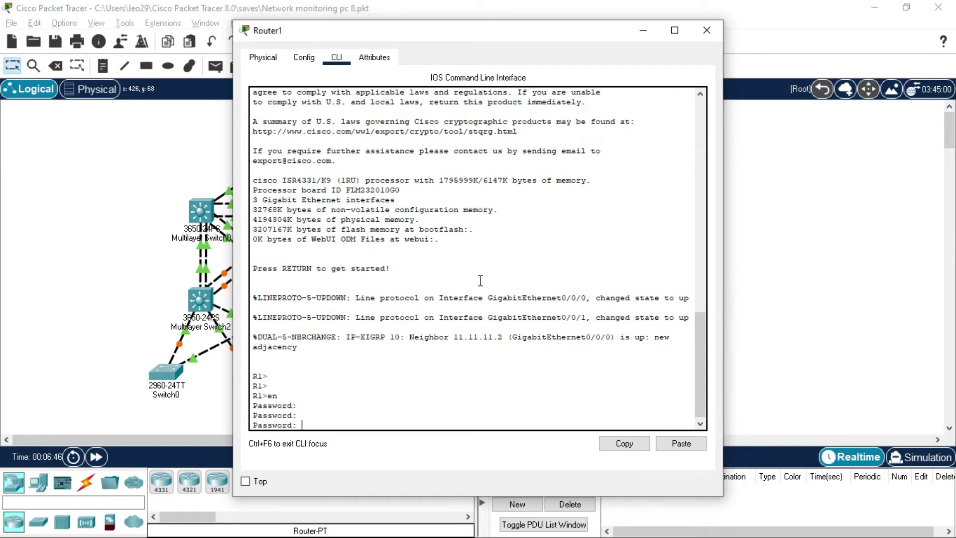
key(Return)
key(Return)
key(Return)
key(Return)
text(conf t)
key(Return)
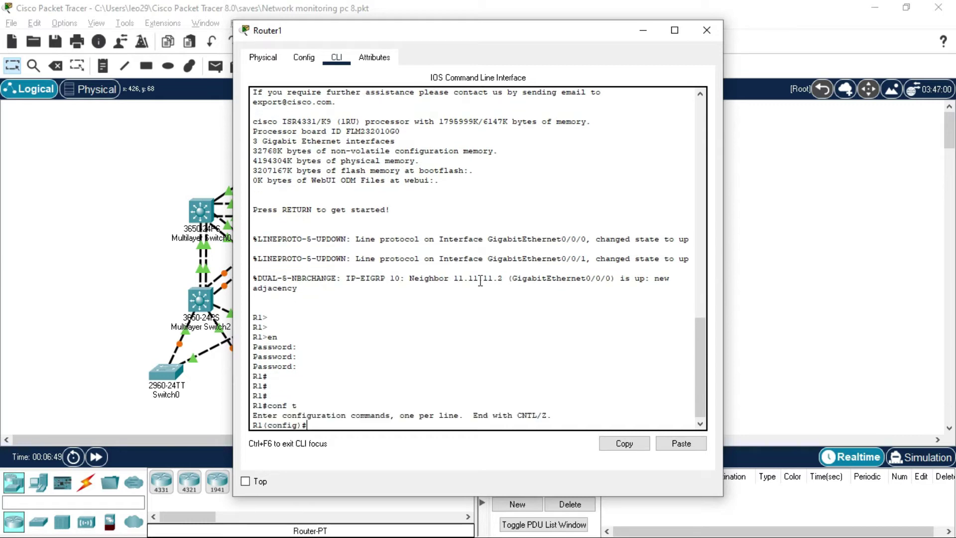
Create local user 'admin' with its password, then save the configuration with wr
text(username admin passw)
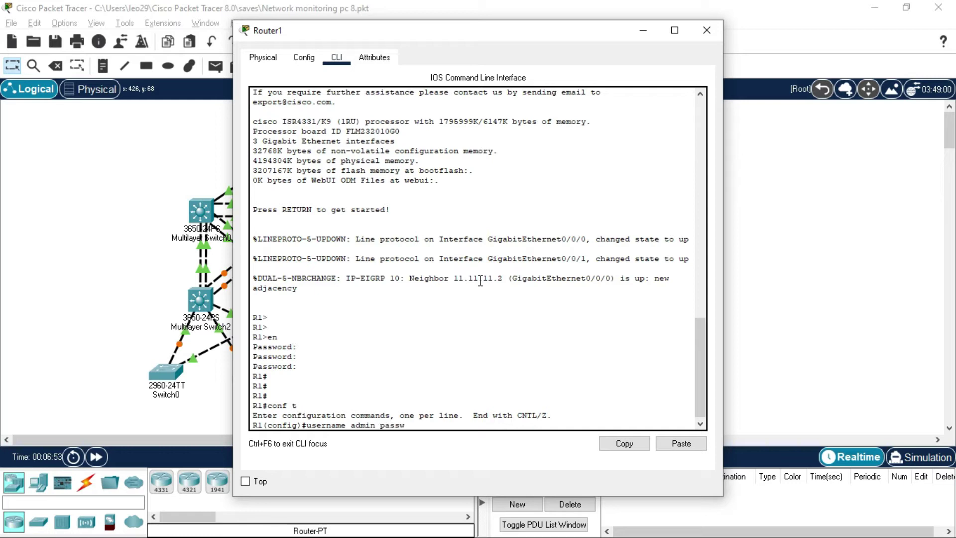
text(ord admin)
key(Return)
key(Return)
key(Return)
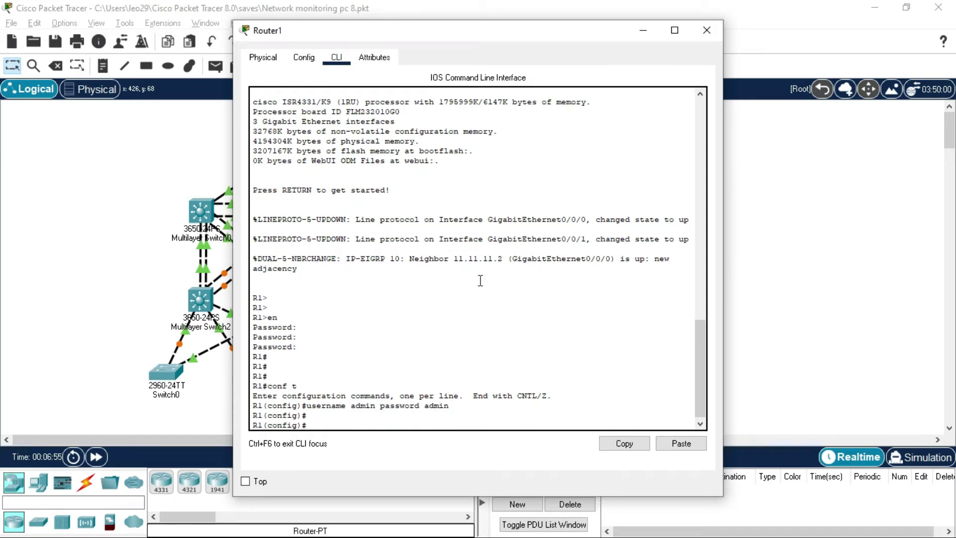
text(end)
key(Return)
text(wr mem)
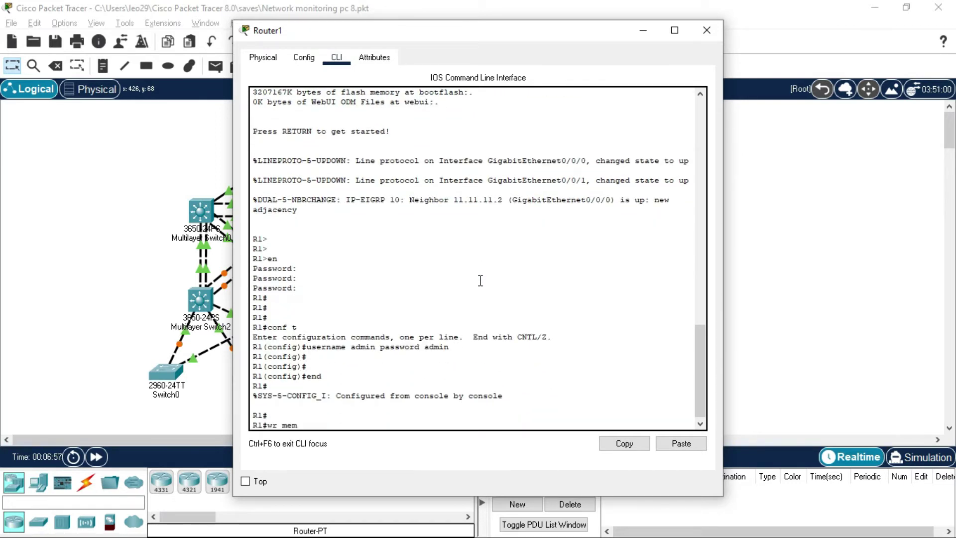
key(Return)
click(36, 331)
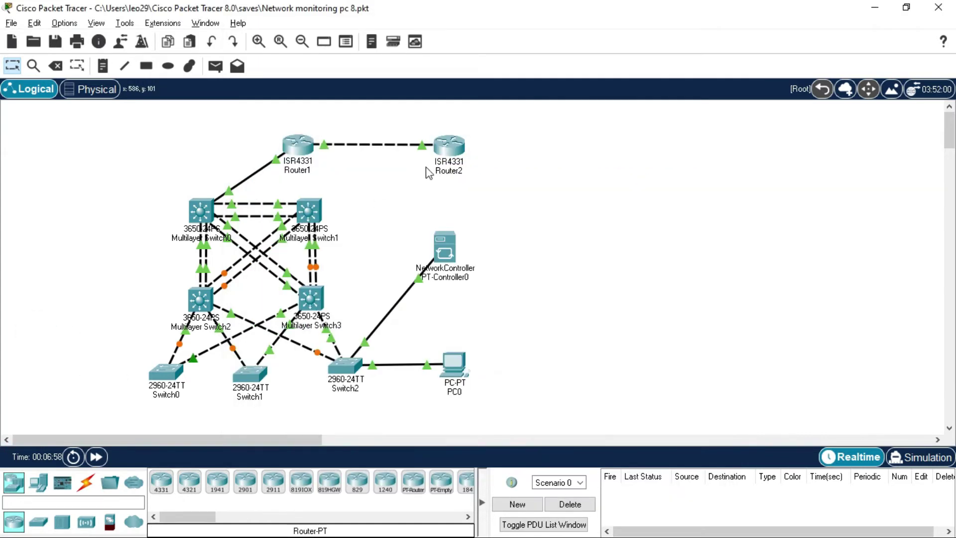
On PC0's maximised controller page, reapply the admin - SW1 credential to device 10.10.10.1
click(455, 372)
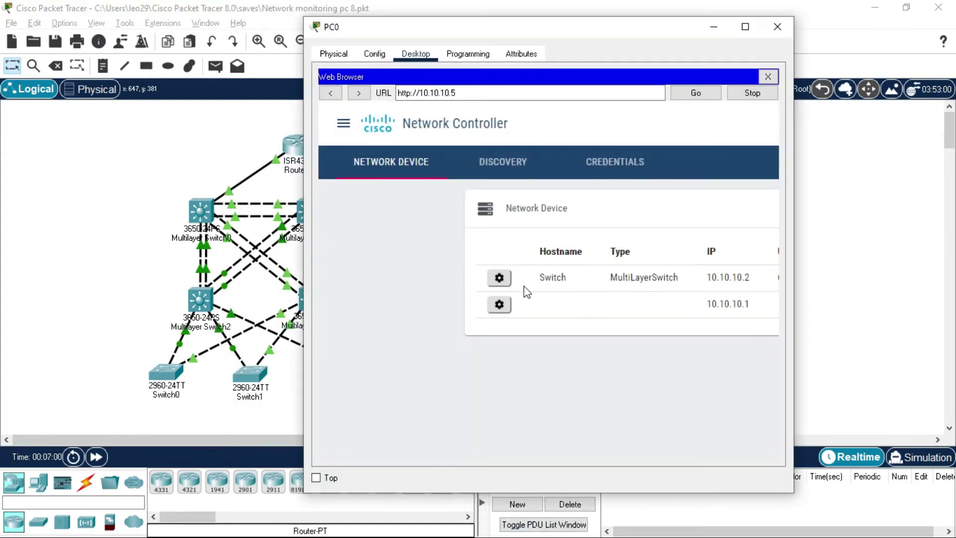
click(742, 27)
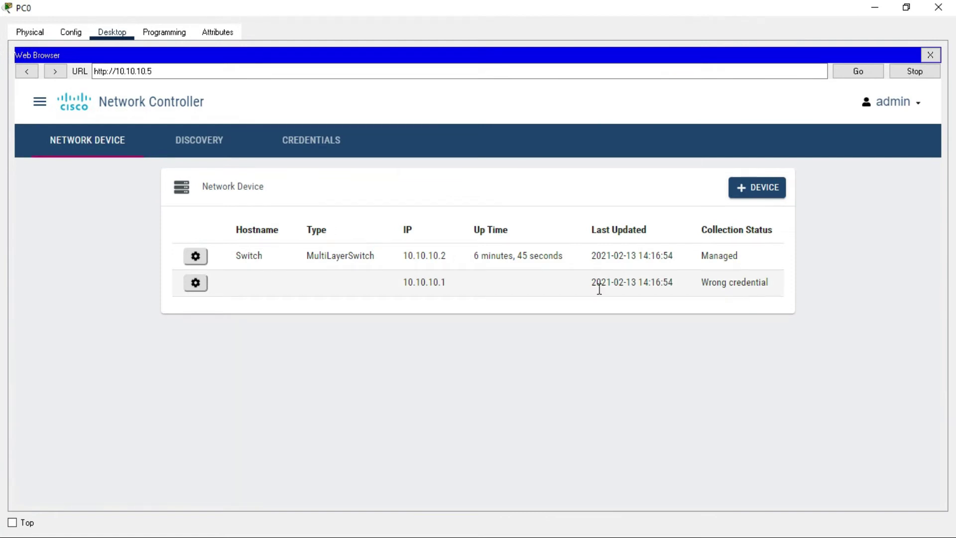
click(195, 285)
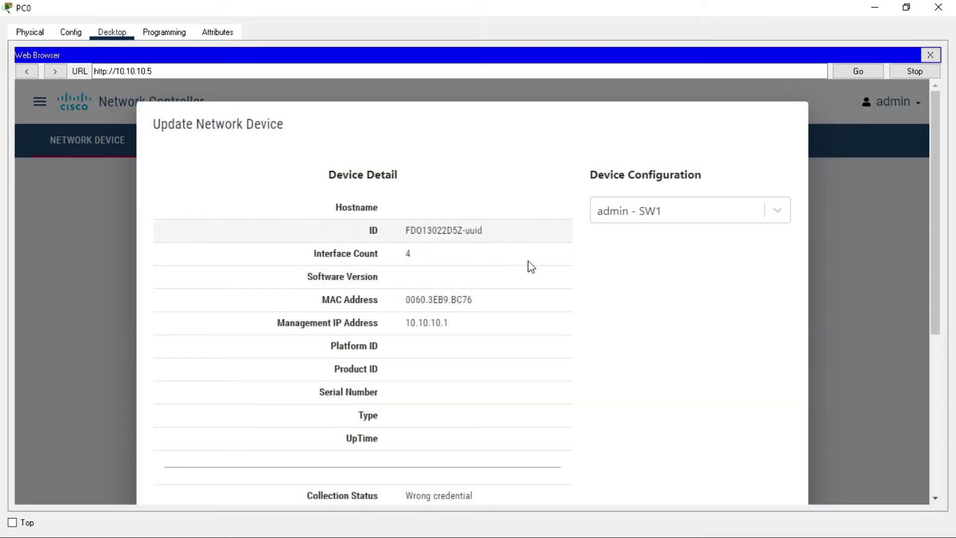
click(698, 211)
click(714, 245)
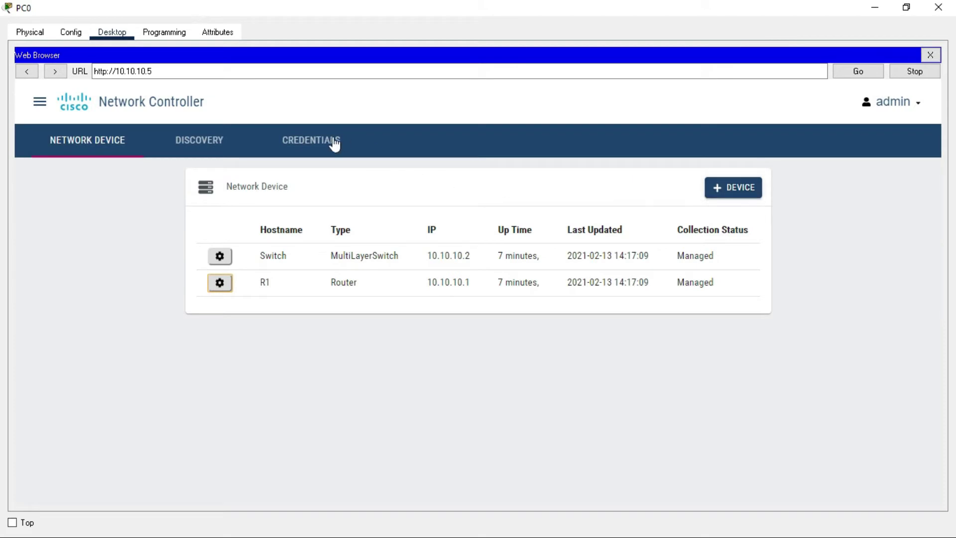
Add a CLI credential with username admin, its password and enable password, described R1
click(329, 143)
click(737, 194)
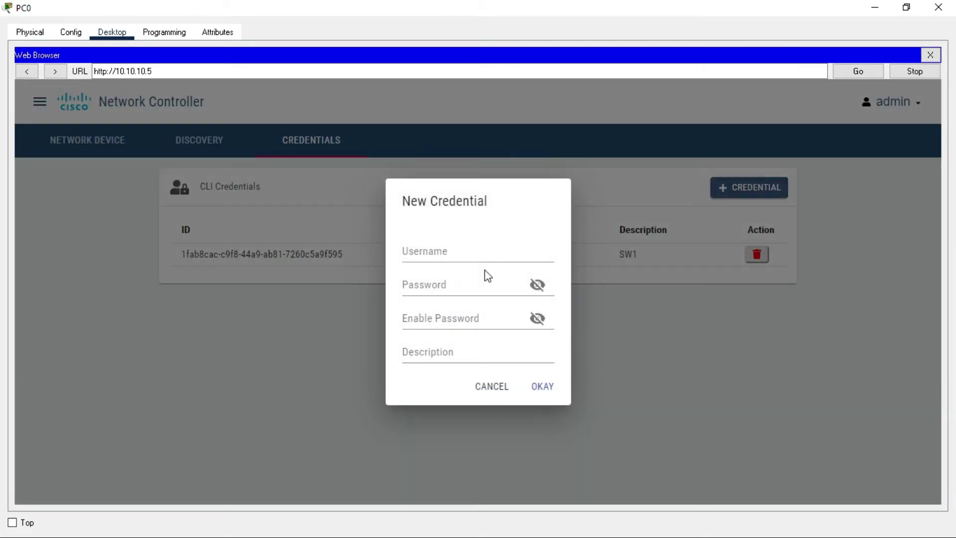
click(478, 247)
text(admin)
key(Tab)
text(cisco)
key(Tab)
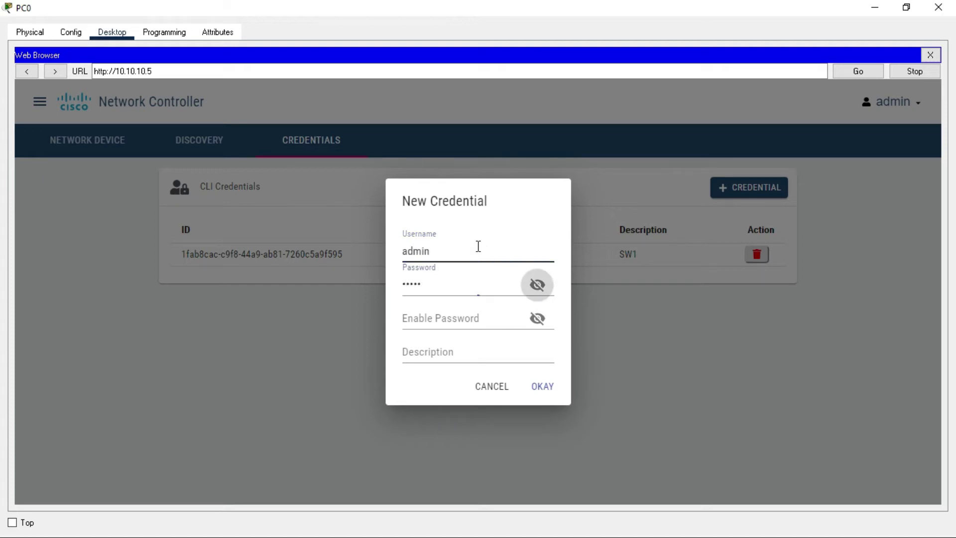
key(Tab)
text(class)
key(Tab)
key(Tab)
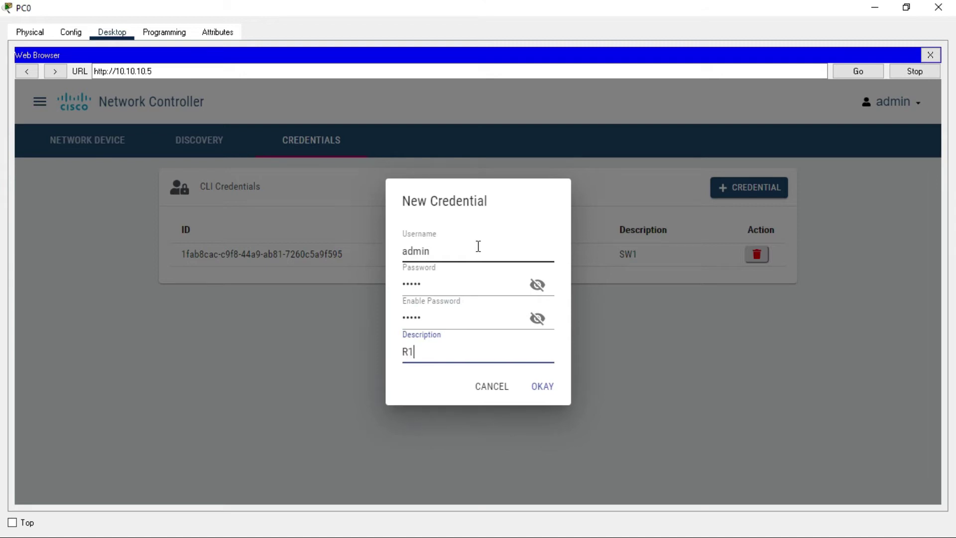
text(R1)
click(548, 391)
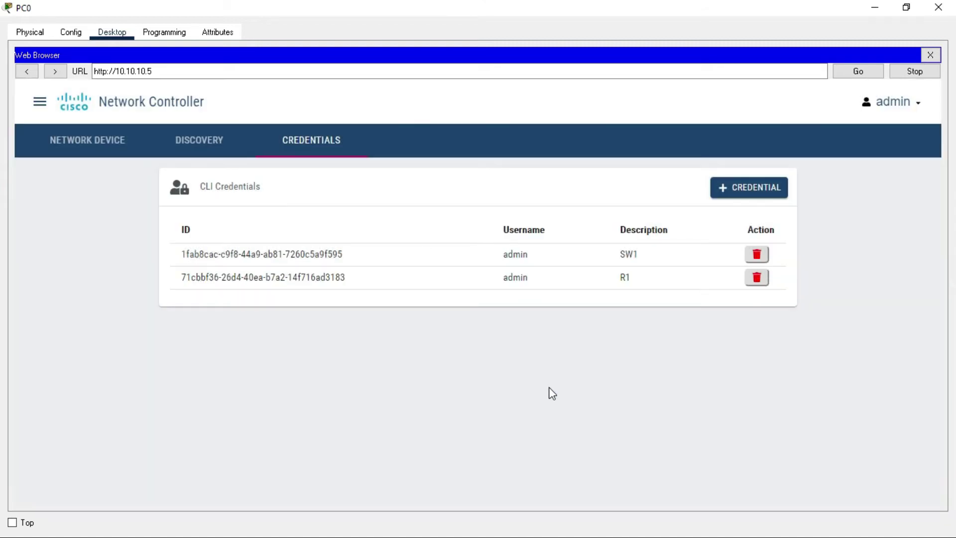
Assign the admin - R1 credential to the device R1 at 10.10.10.1
click(133, 138)
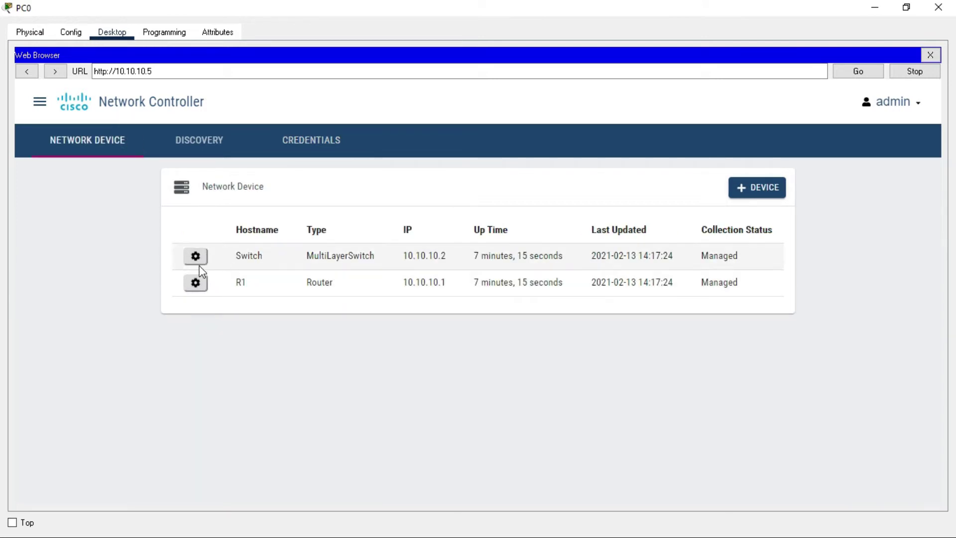
click(195, 282)
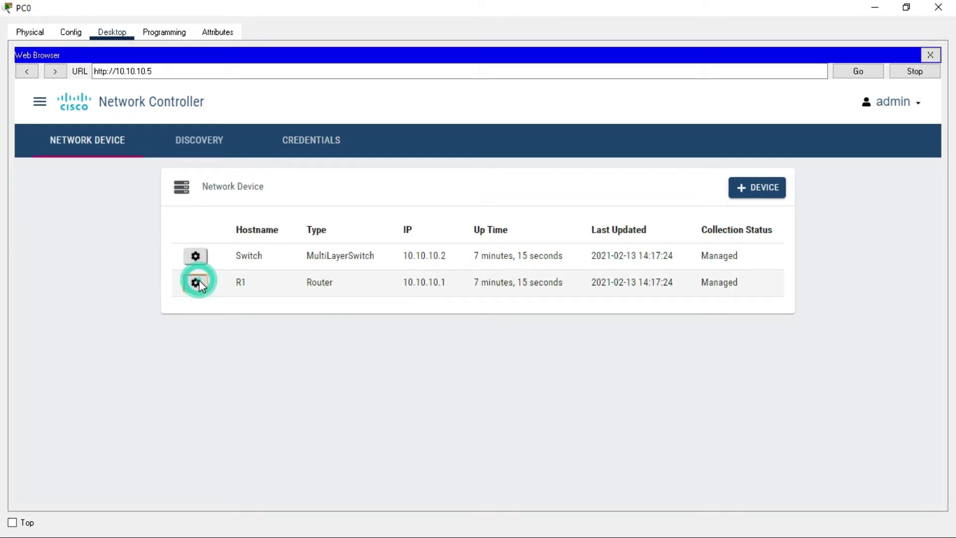
click(694, 218)
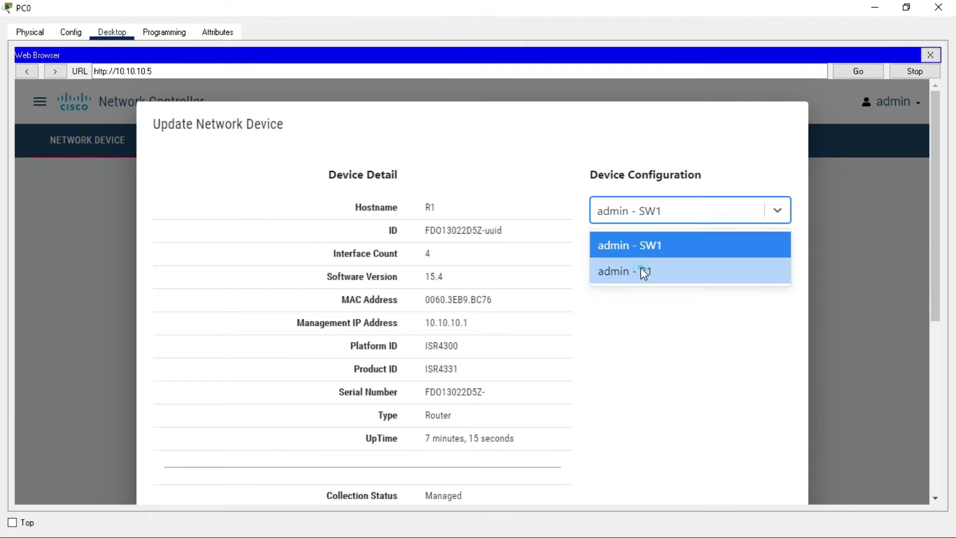
click(640, 270)
scroll(679, 278, down, 6)
click(731, 466)
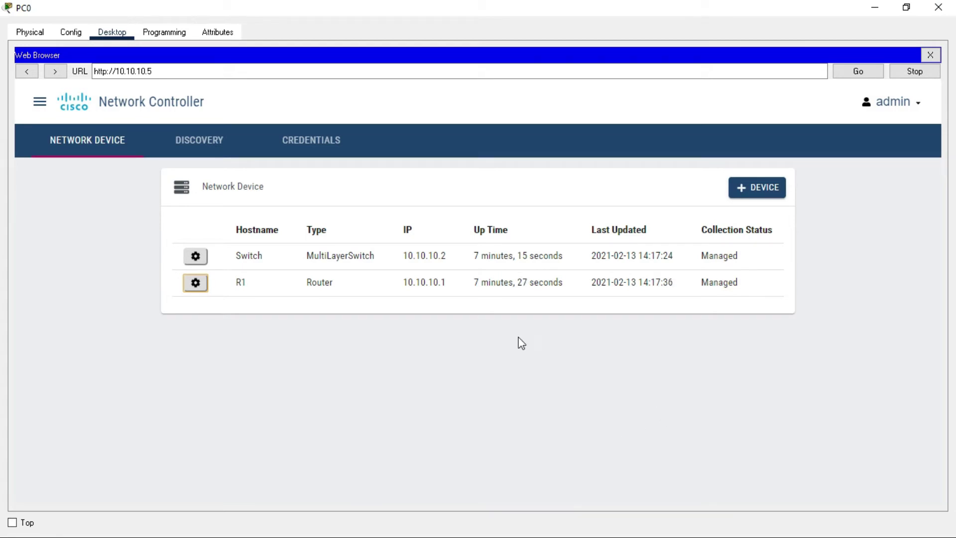
Check that R1's row shows type Router, IP 10.10.10.1 and status Managed
click(334, 284)
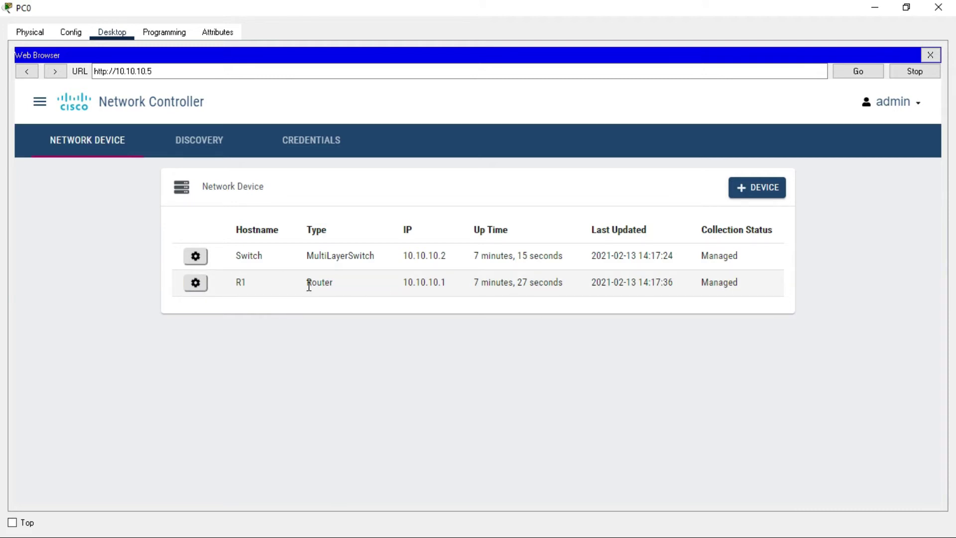
drag(280, 284, 762, 287)
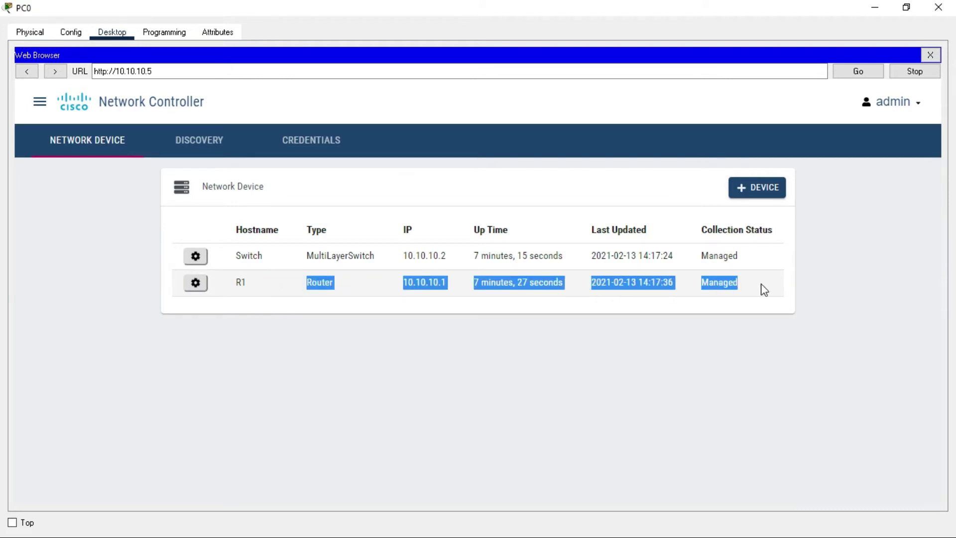
click(761, 283)
click(637, 354)
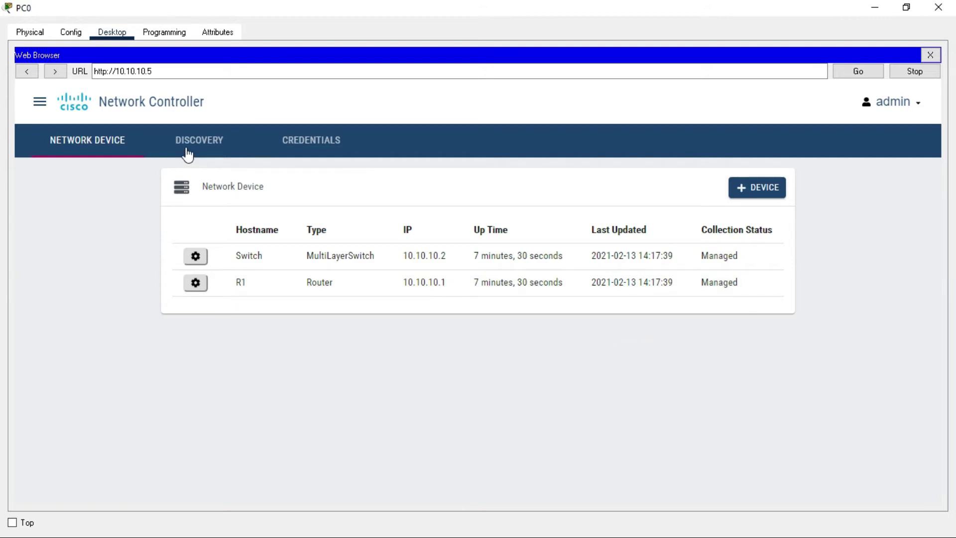
Start a new Range discovery named IT Net Devices
click(209, 148)
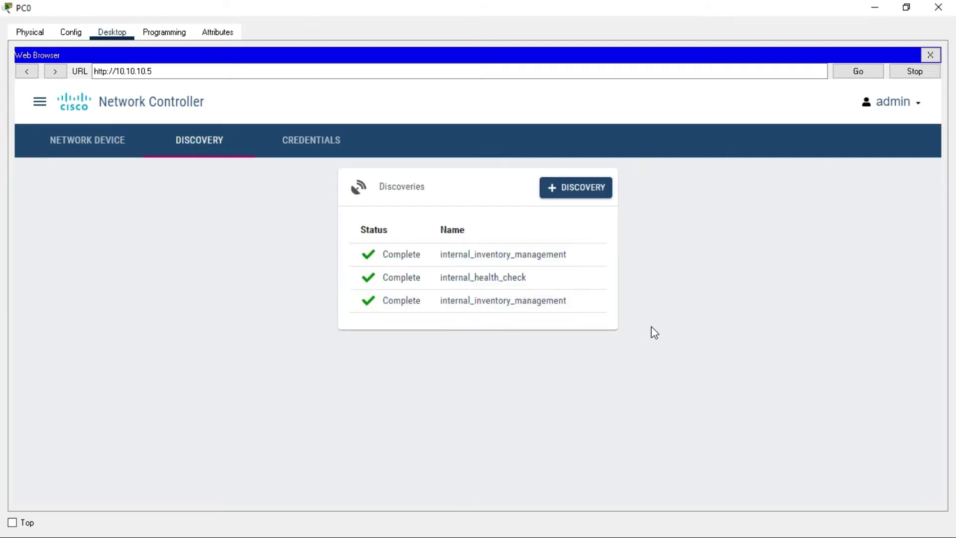
click(580, 188)
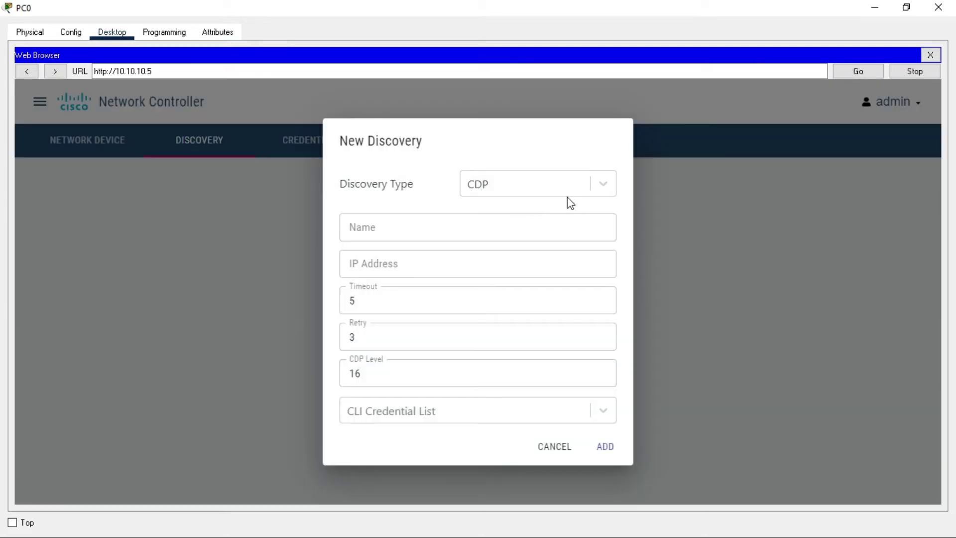
click(603, 184)
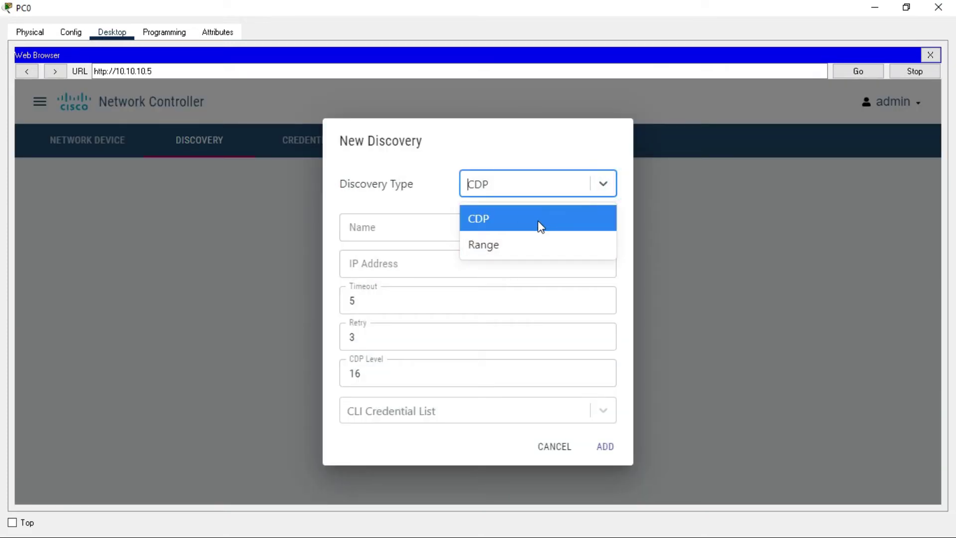
click(405, 223)
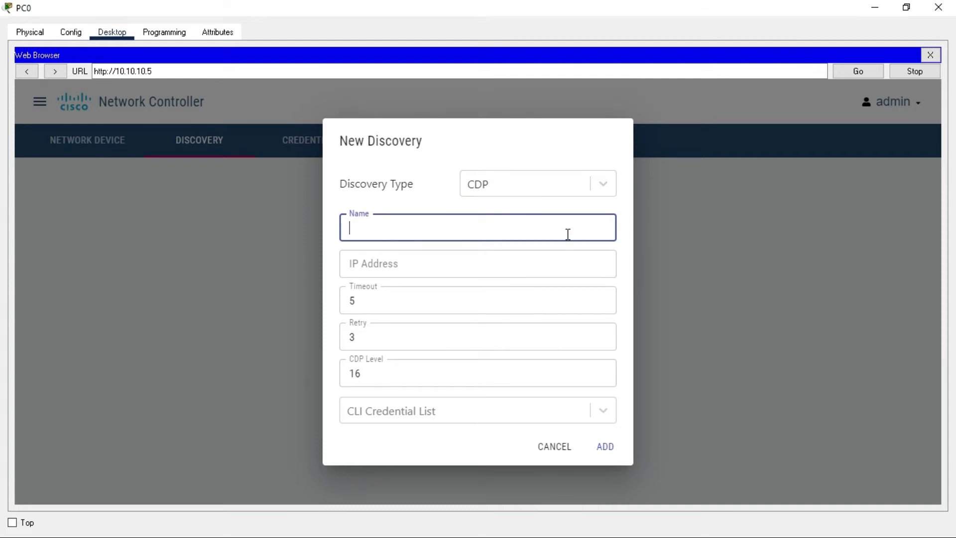
click(600, 188)
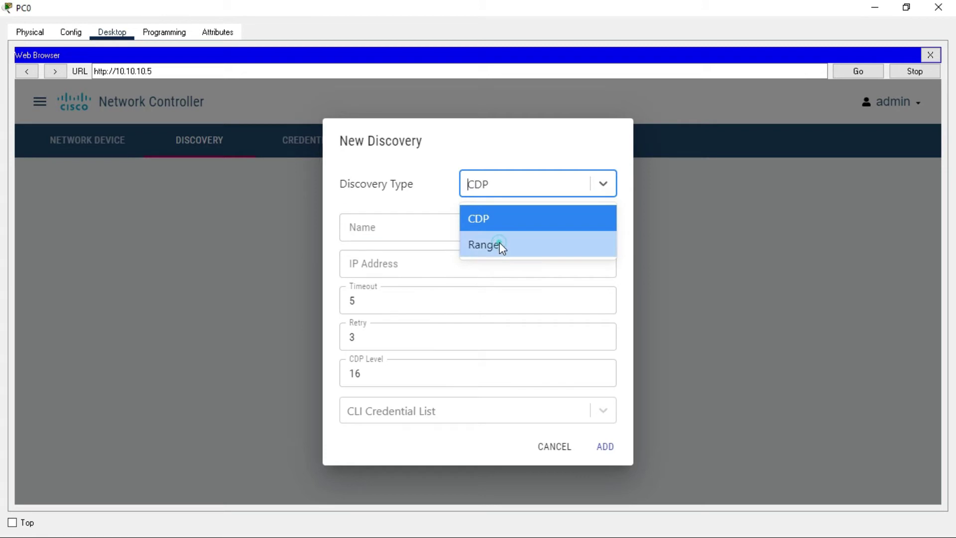
click(498, 245)
click(456, 264)
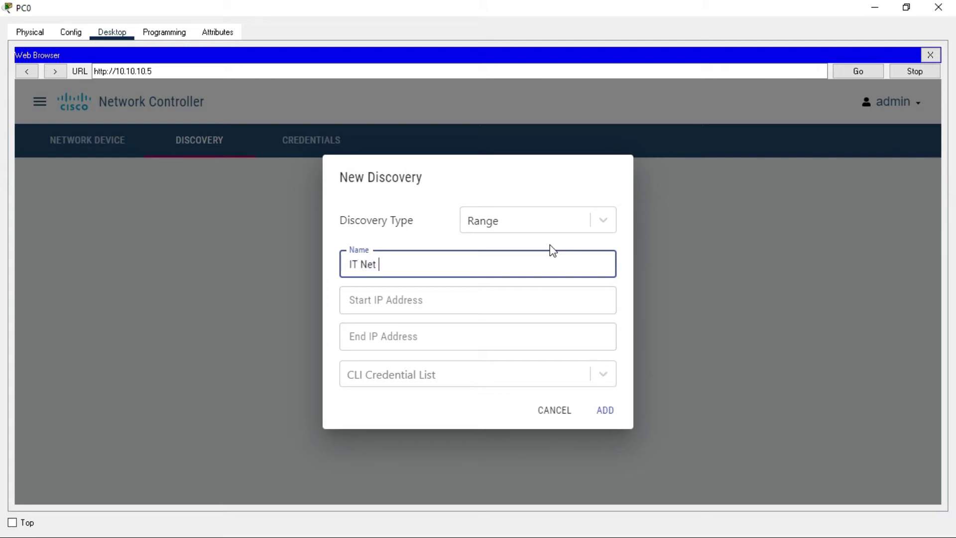
key(BackSpace)
key(BackSpace)
text(ices)
Set the IP range 10.10.10.1–10.10.10.10, select admin - SW1 and admin - R1 credentials, and add it
click(512, 297)
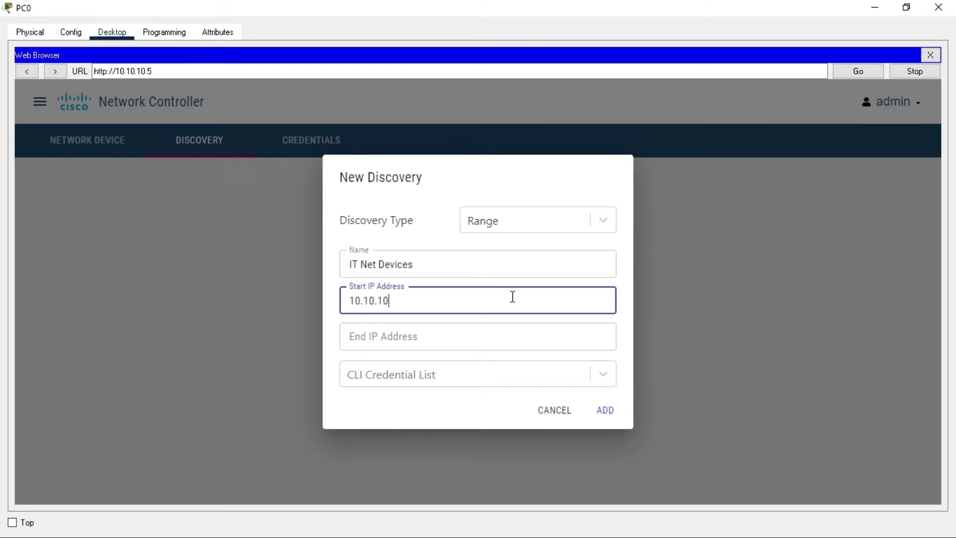
text(10.10.10.1)
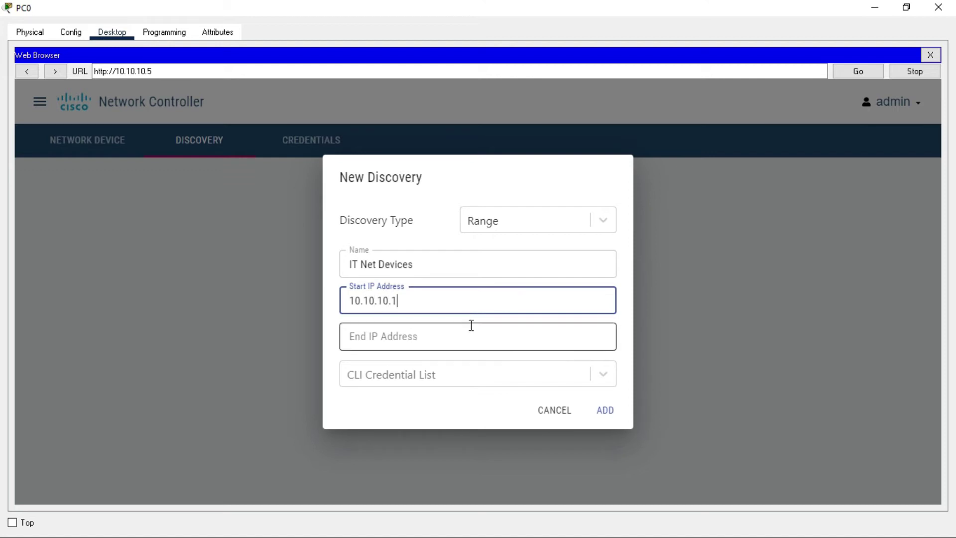
double_click(432, 305)
key(ctrl+c)
click(429, 329)
key(ctrl+v)
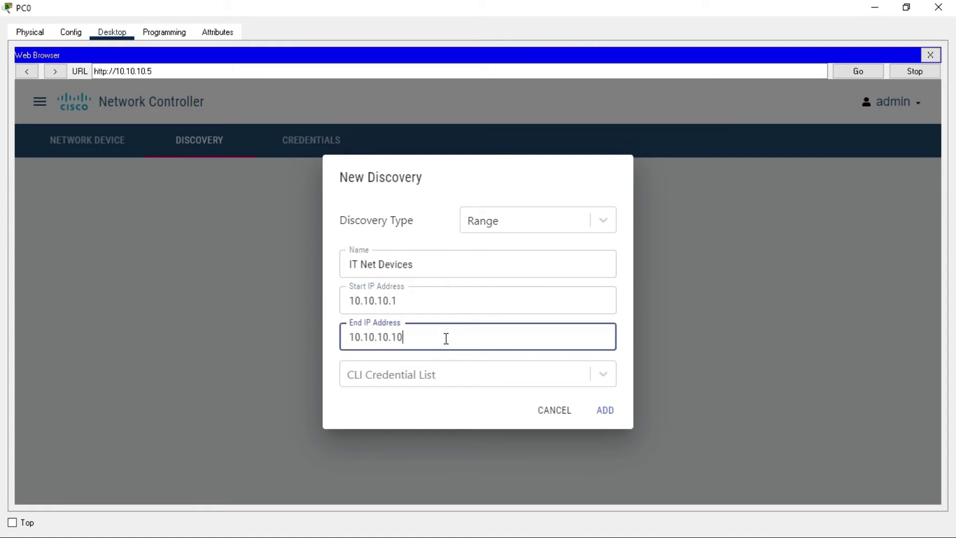
text(0)
click(517, 385)
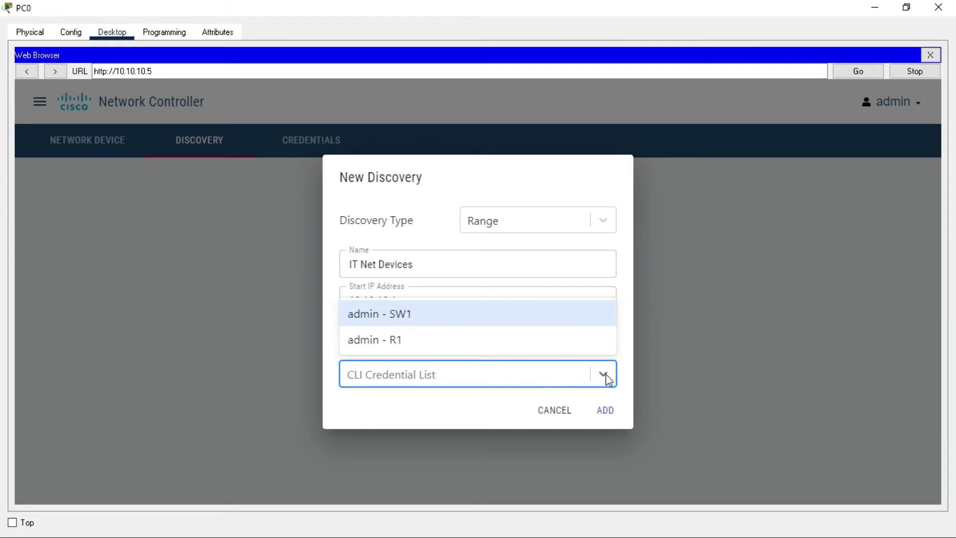
click(605, 375)
click(510, 375)
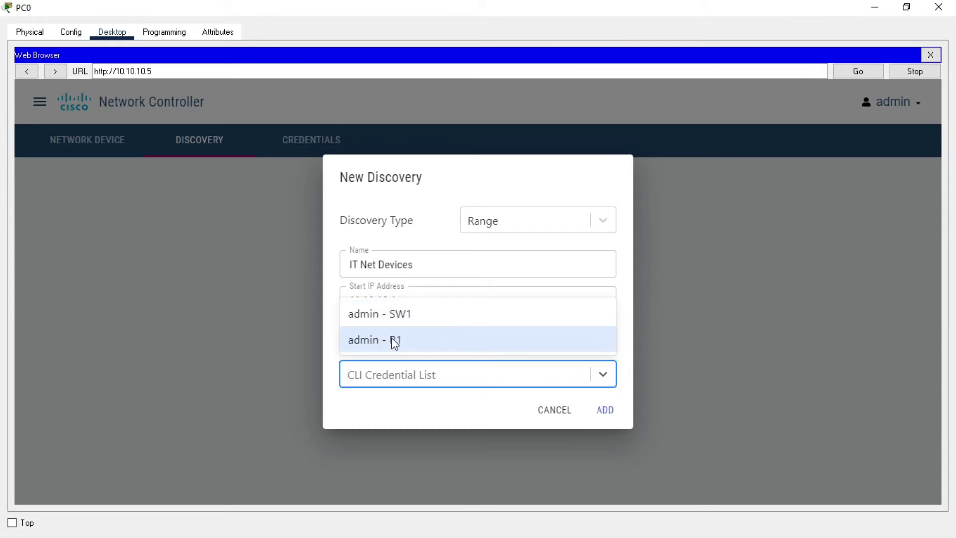
click(397, 315)
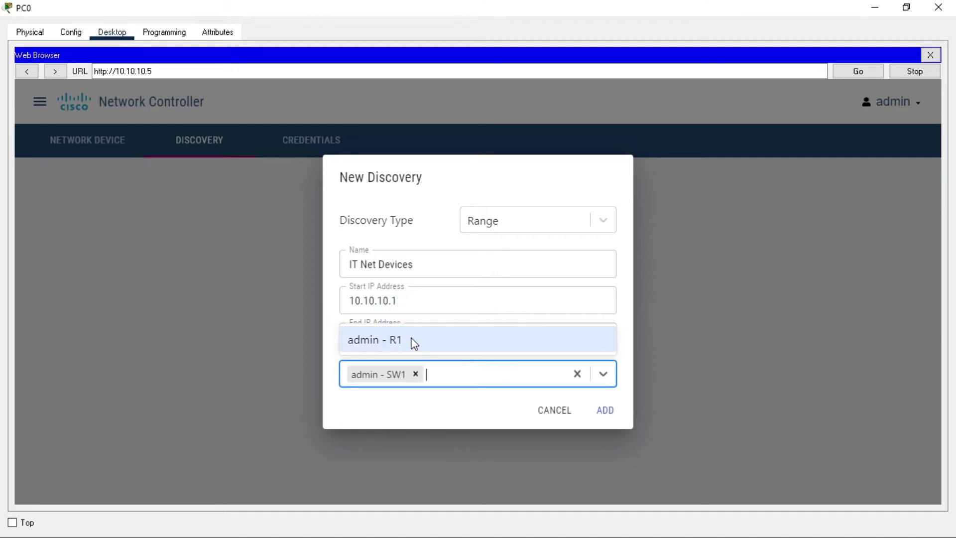
click(375, 340)
click(604, 411)
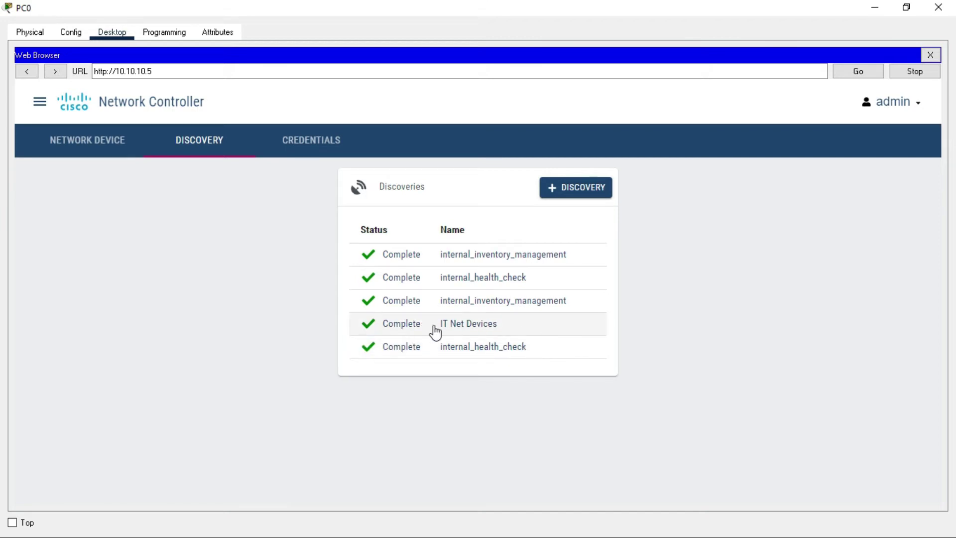
Open the IT Net Devices discovery and review R1 and unreachable 10.10.10.10 in Discovered Devices
click(483, 328)
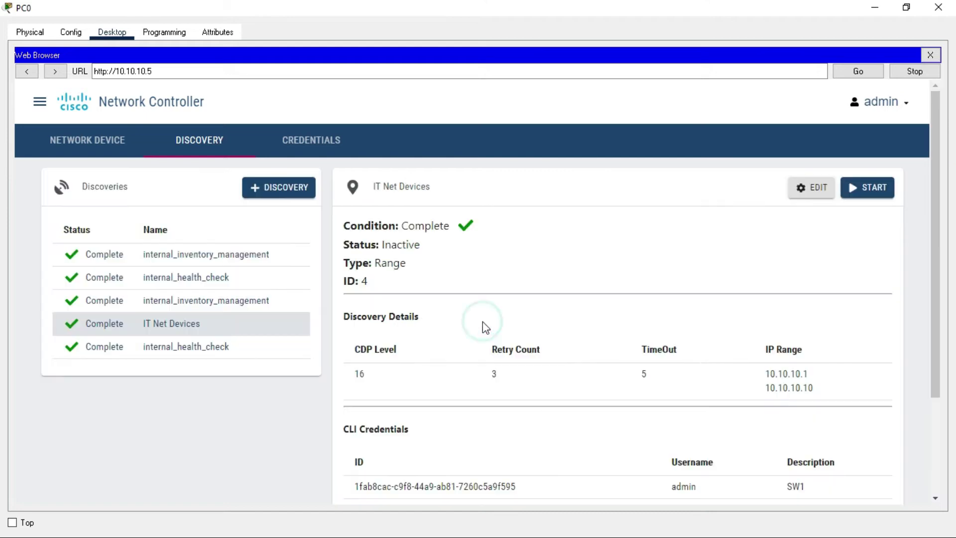
scroll(482, 324, down, 1)
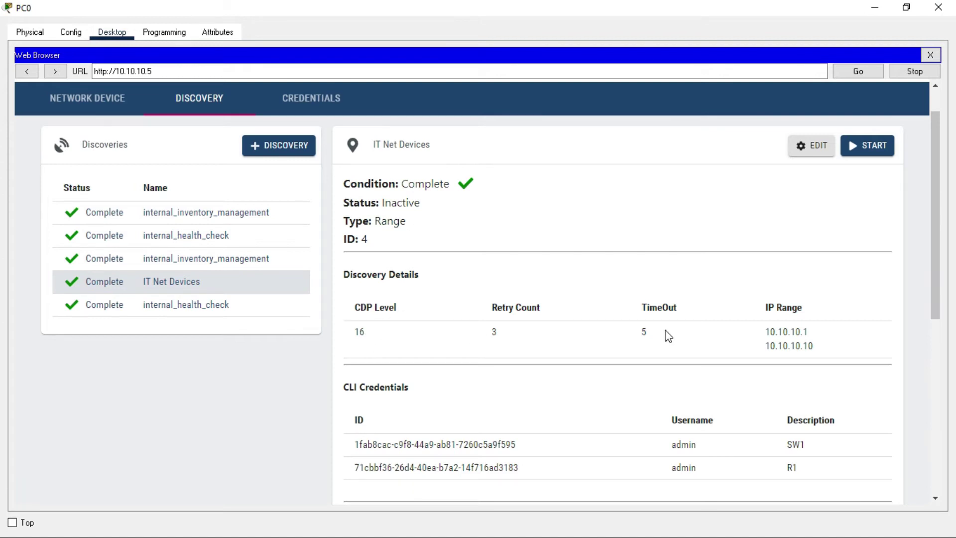
drag(830, 347, 761, 331)
scroll(754, 334, down, 8)
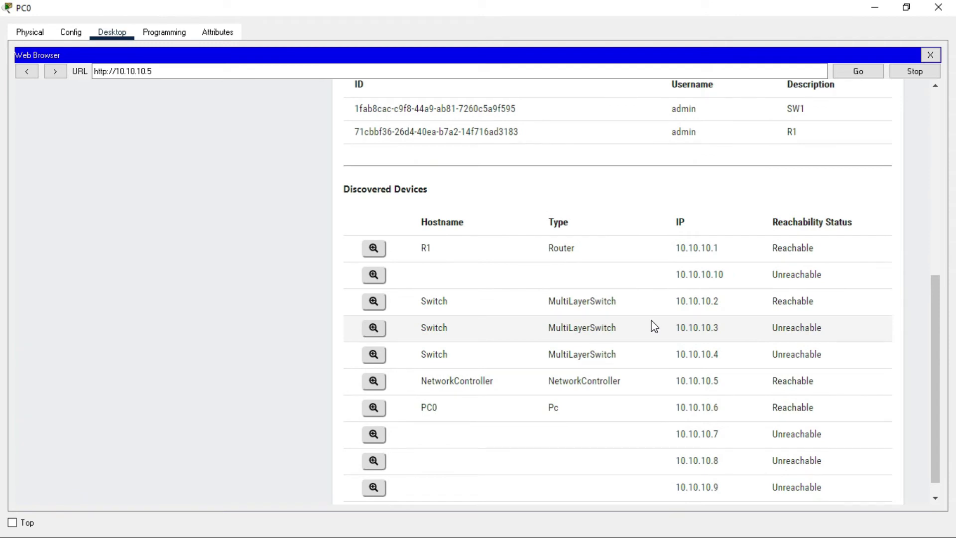
drag(403, 247, 853, 258)
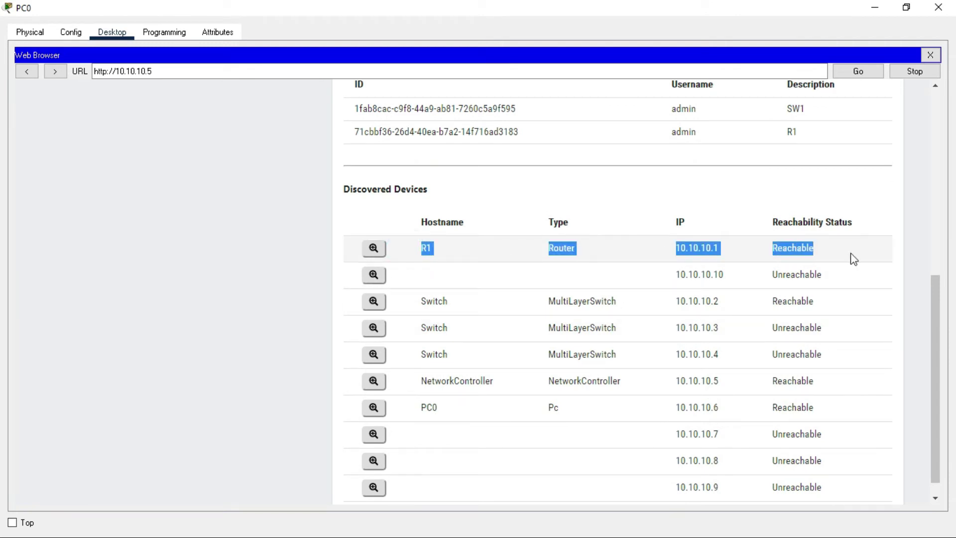
drag(510, 276, 845, 283)
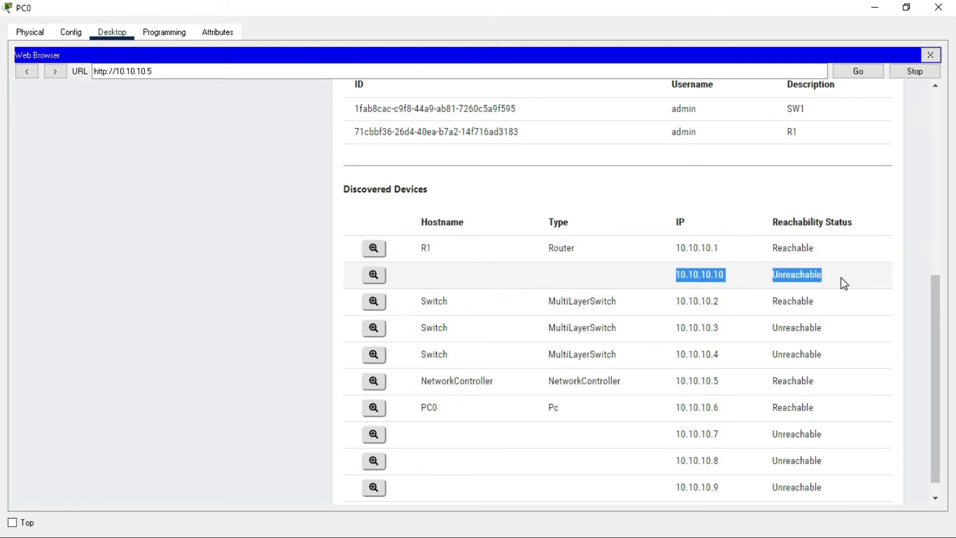
scroll(844, 283, down, 1)
drag(421, 282, 747, 284)
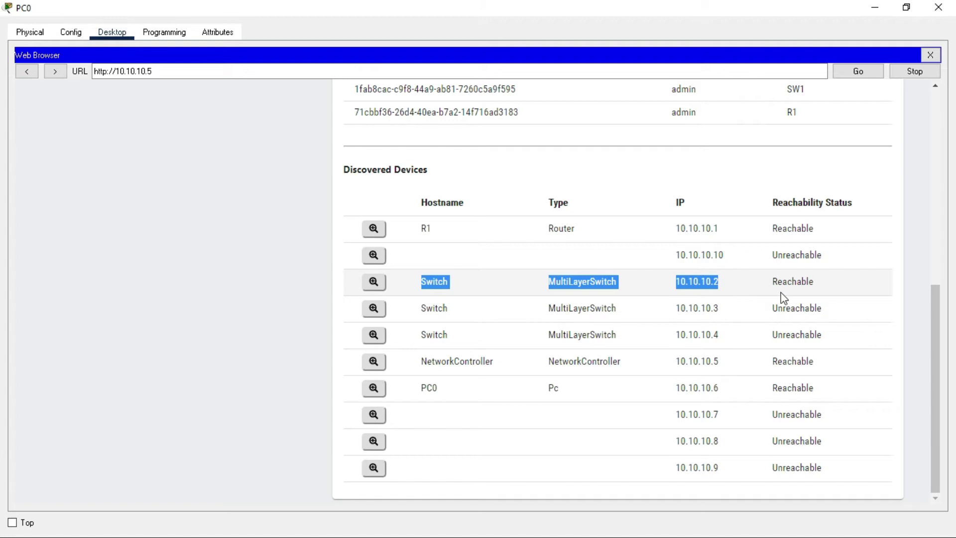
Check the 10.10.10.2, .3, .5 and .6 entries and view the 10.10.10.3 switch's device detail
drag(764, 282, 822, 280)
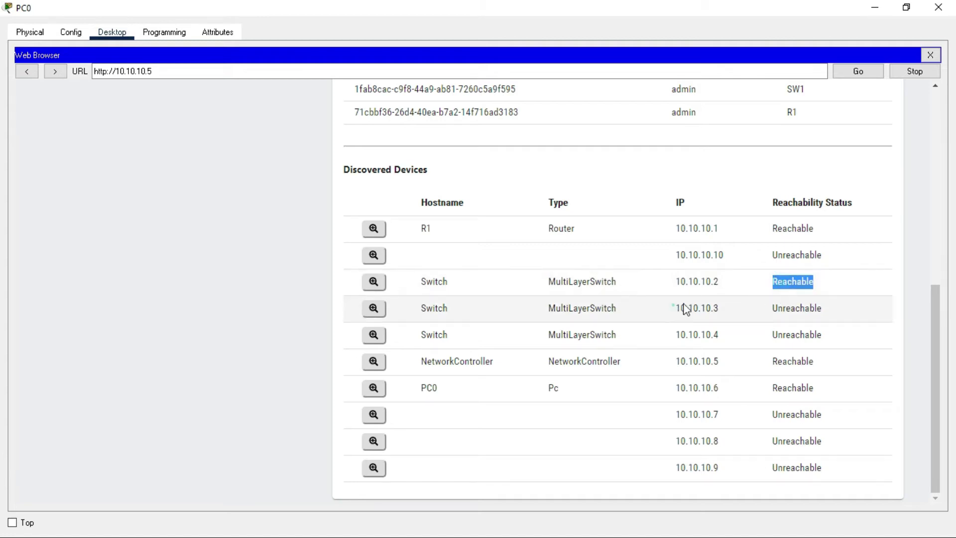
drag(674, 308, 746, 309)
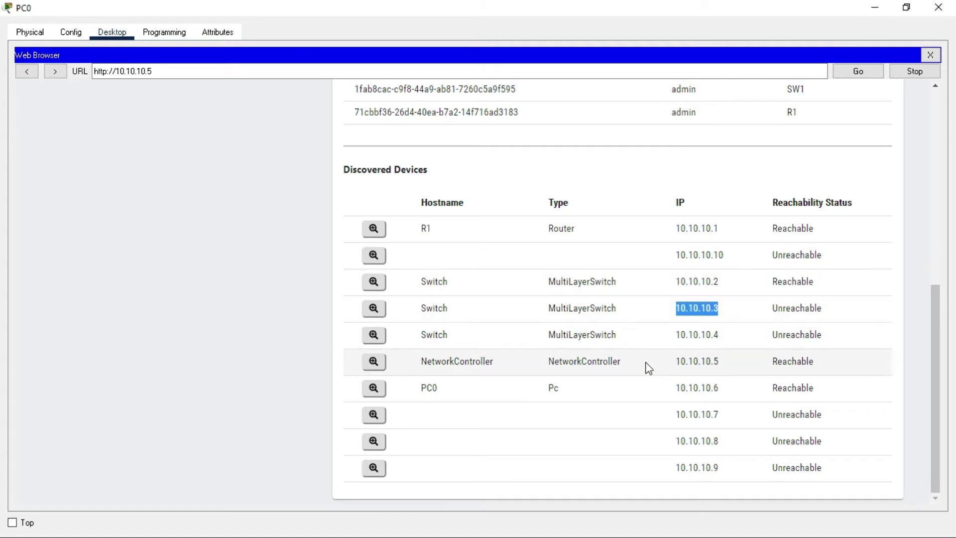
drag(667, 363, 747, 359)
drag(665, 389, 735, 393)
drag(842, 392, 448, 393)
click(448, 387)
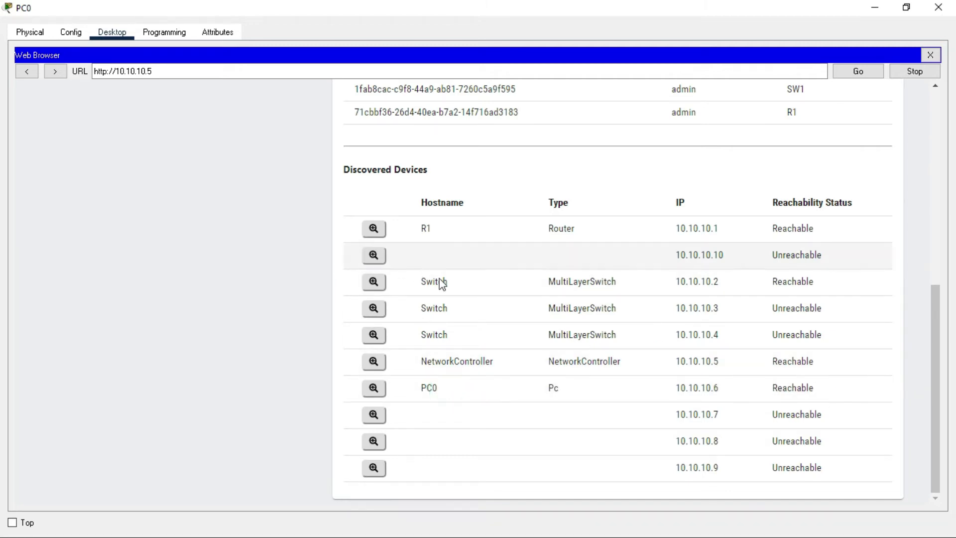
click(383, 310)
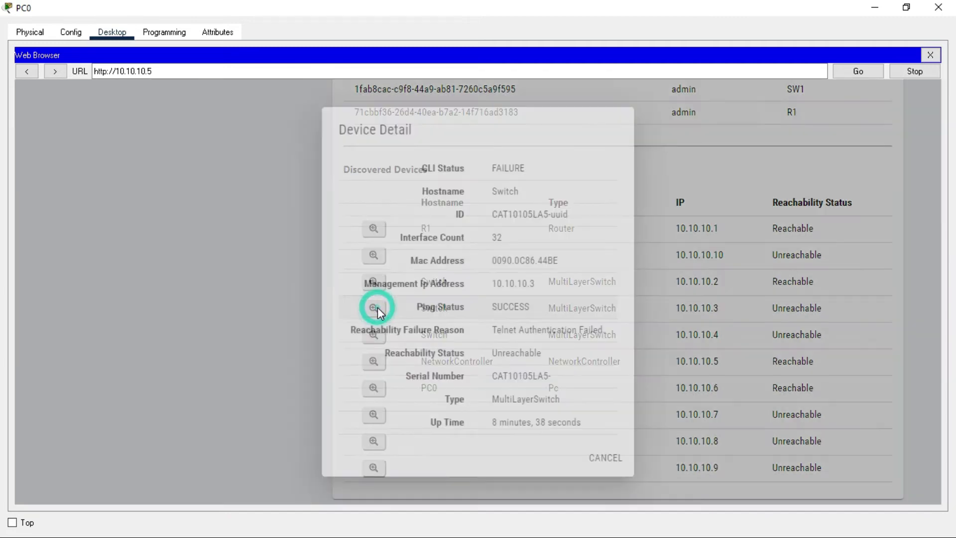
click(597, 459)
scroll(145, 127, up, 5)
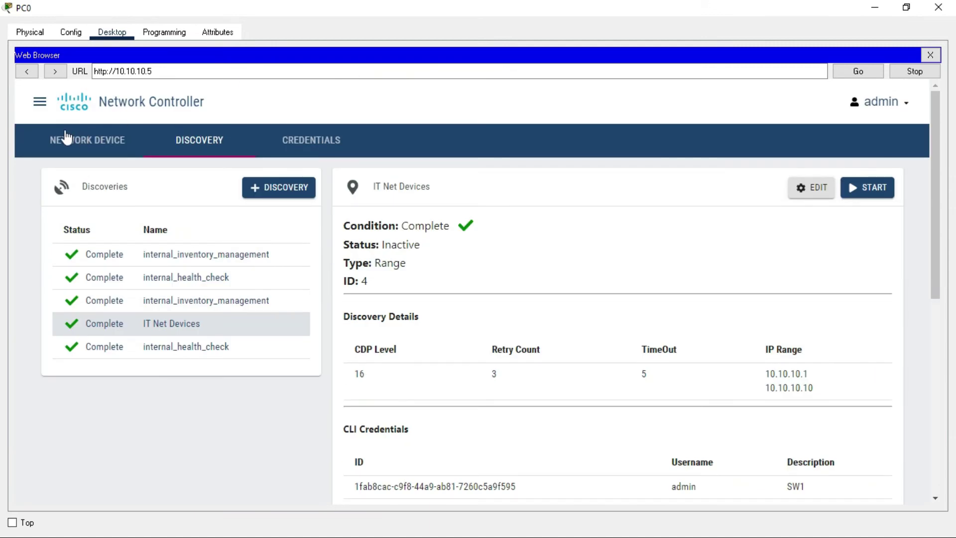
Review 10.10.10.2, 10.10.10.9 Unreachable and 10.10.10.5 Unsupported in the device list, then minimise PC0
click(40, 102)
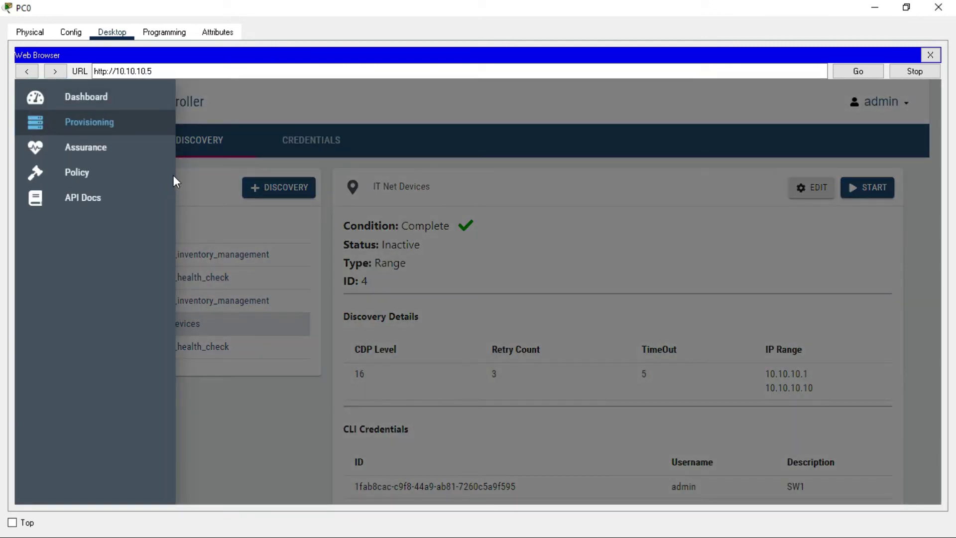
click(277, 124)
click(74, 140)
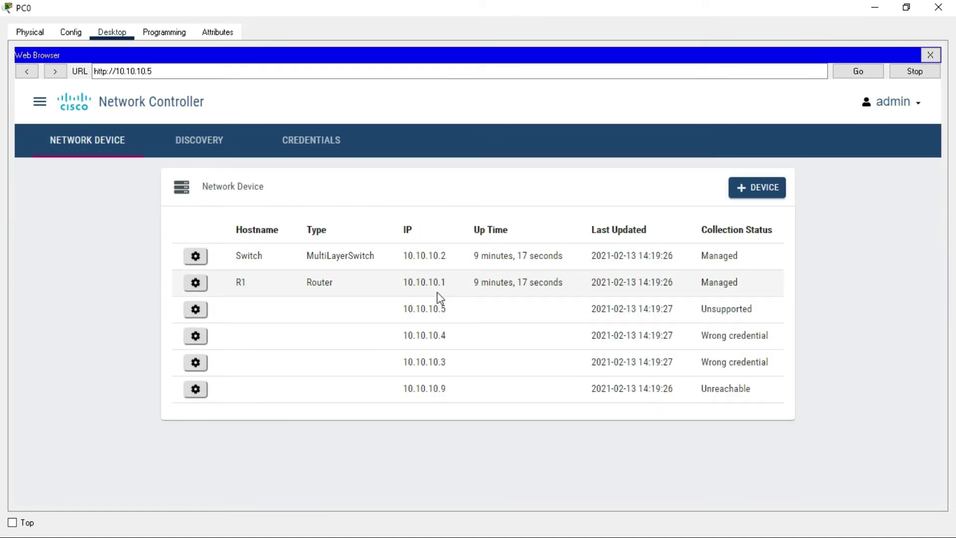
double_click(444, 255)
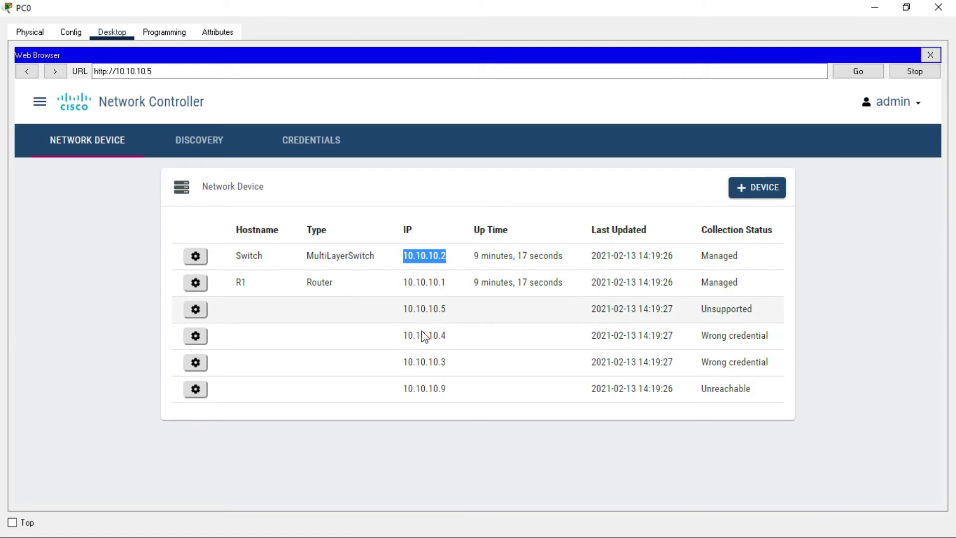
drag(775, 388, 374, 402)
click(552, 388)
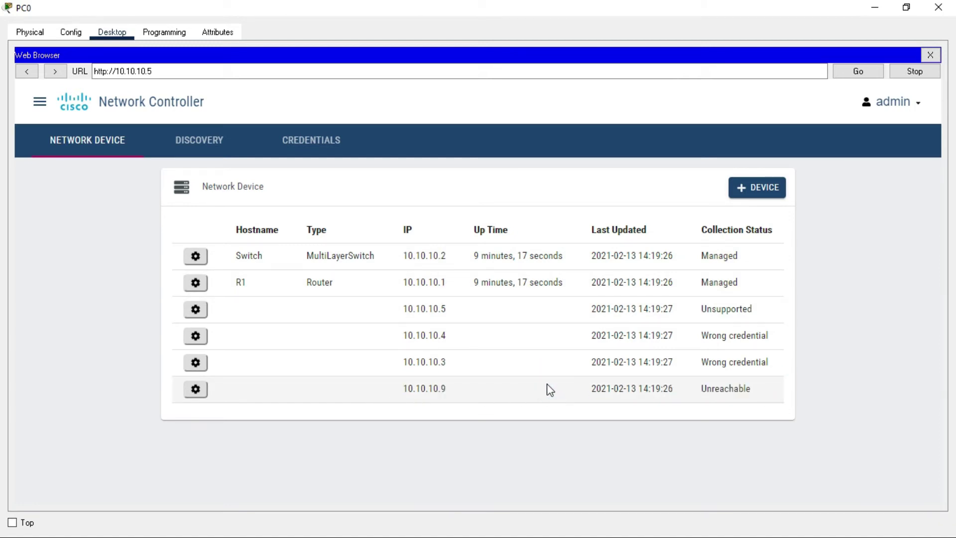
drag(402, 311, 775, 308)
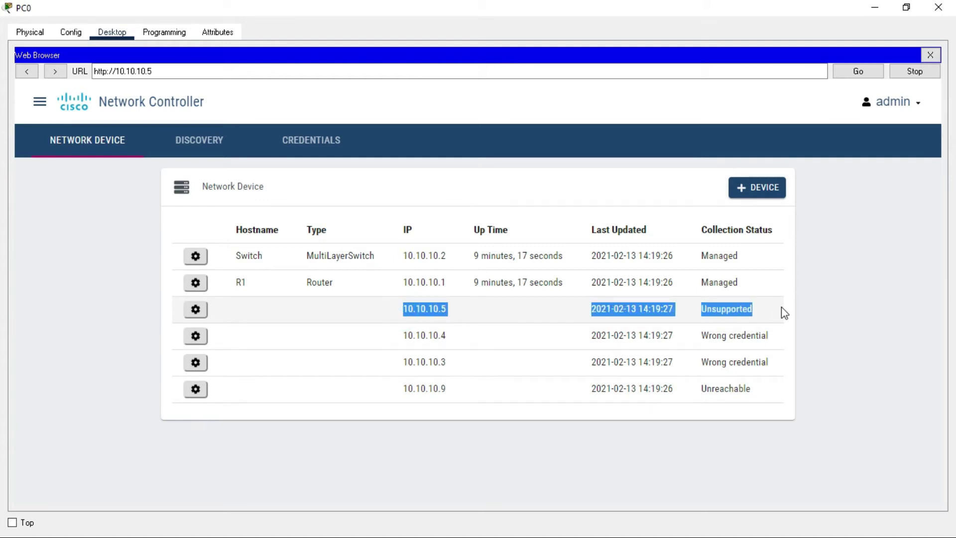
click(730, 332)
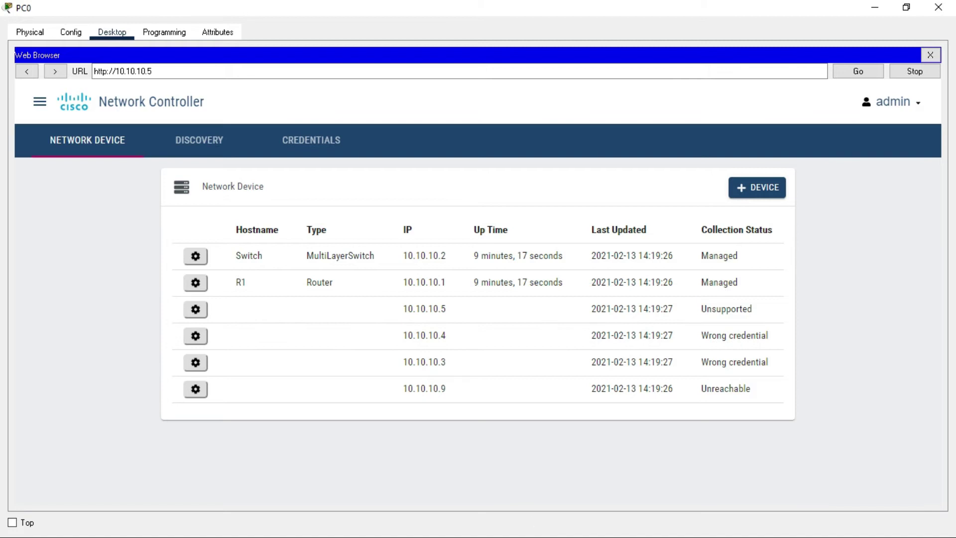
click(875, 7)
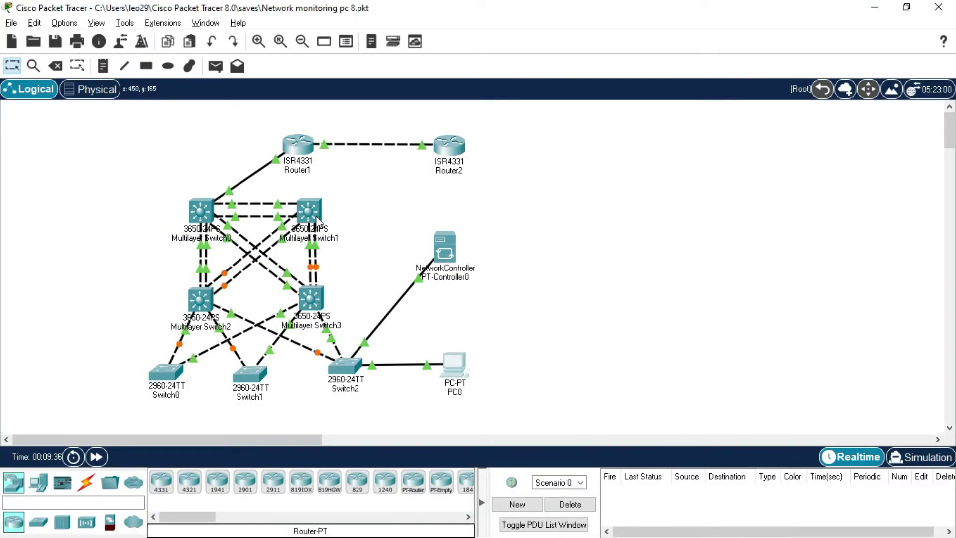
Open Multilayer Switch0's CLI and enter global configuration mode with enable and conf t
click(206, 207)
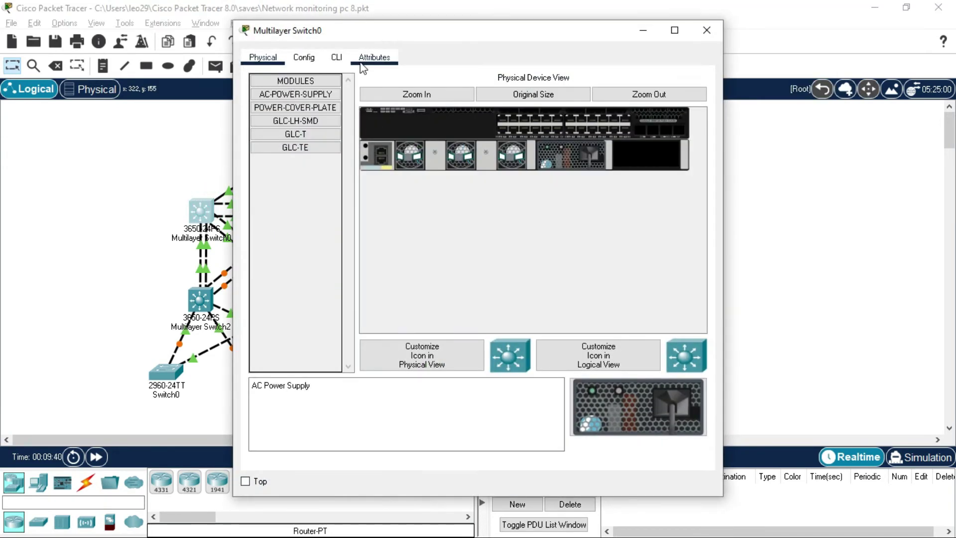
click(337, 58)
key(Return)
key(Return)
key(Return)
key(Return)
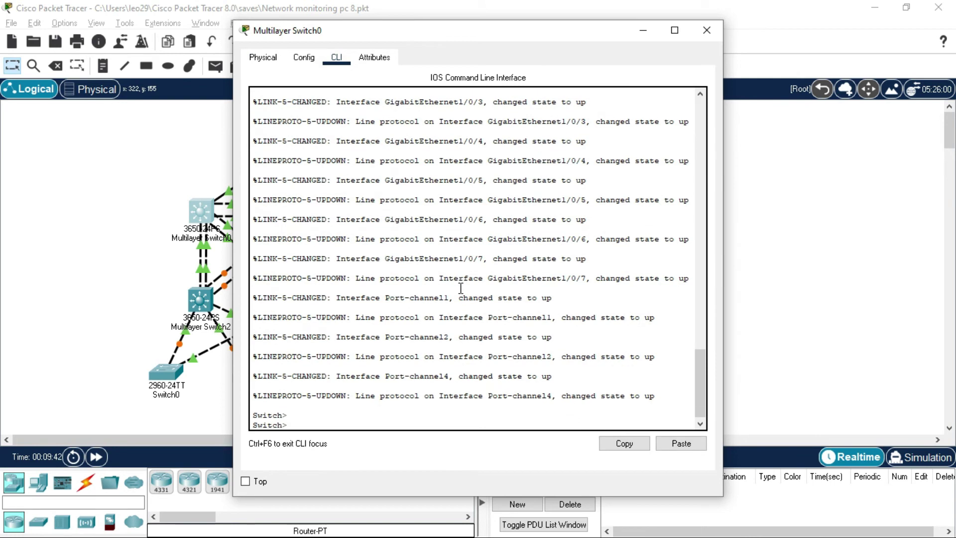
text(en)
key(Return)
key(Return)
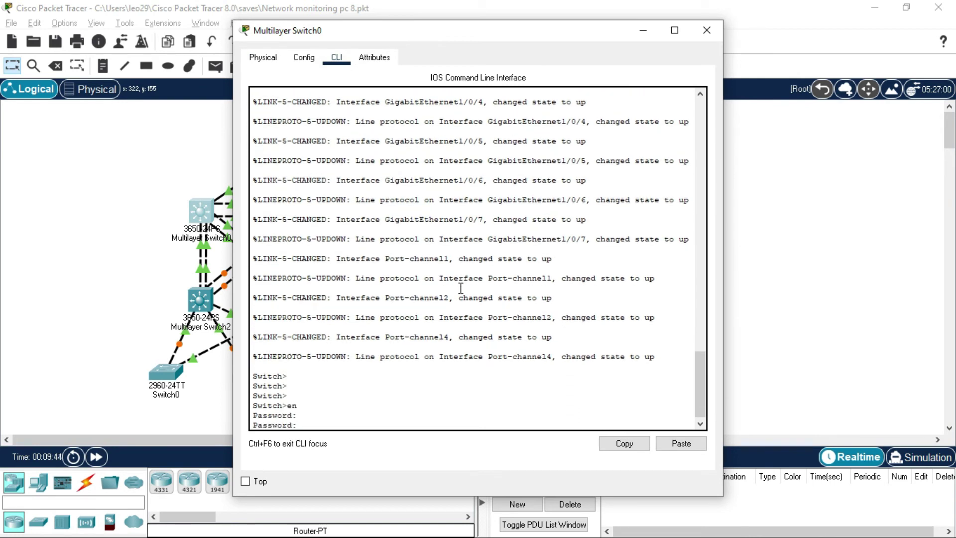
key(Return)
key(Return)
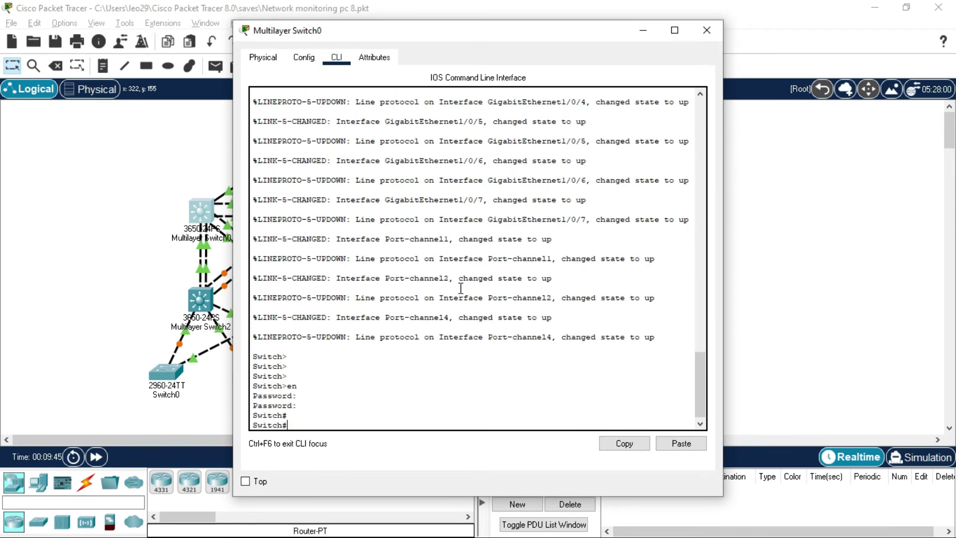
text(conf t)
key(Return)
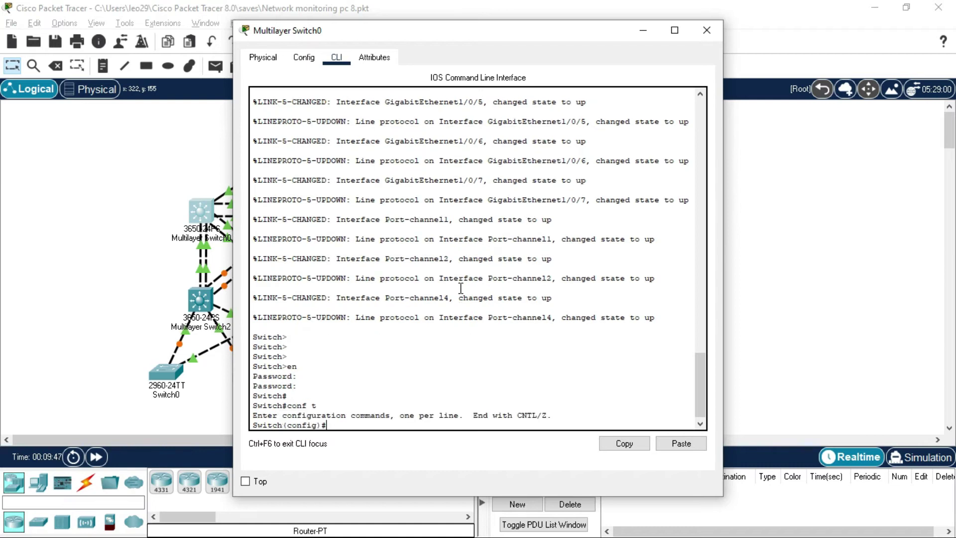
Add a local admin username with password, save with wr mem, and copy the username command
text(username admin password admin)
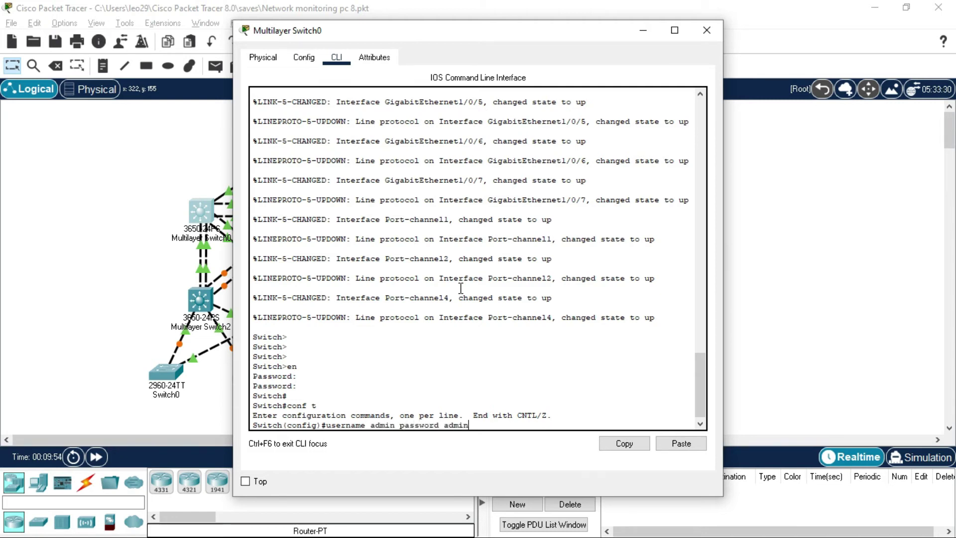
key(Return)
key(Return)
text(end)
key(Return)
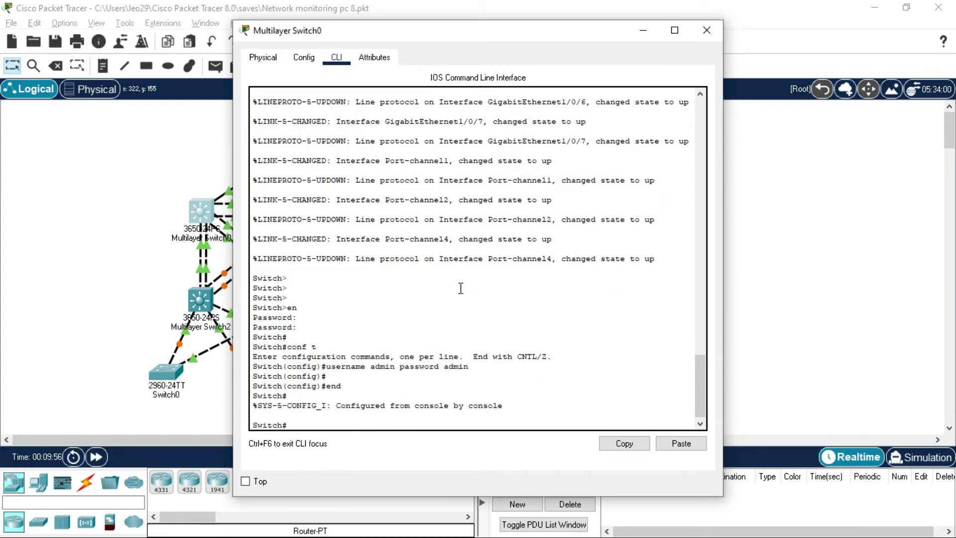
key(Return)
text(wr mem)
key(Return)
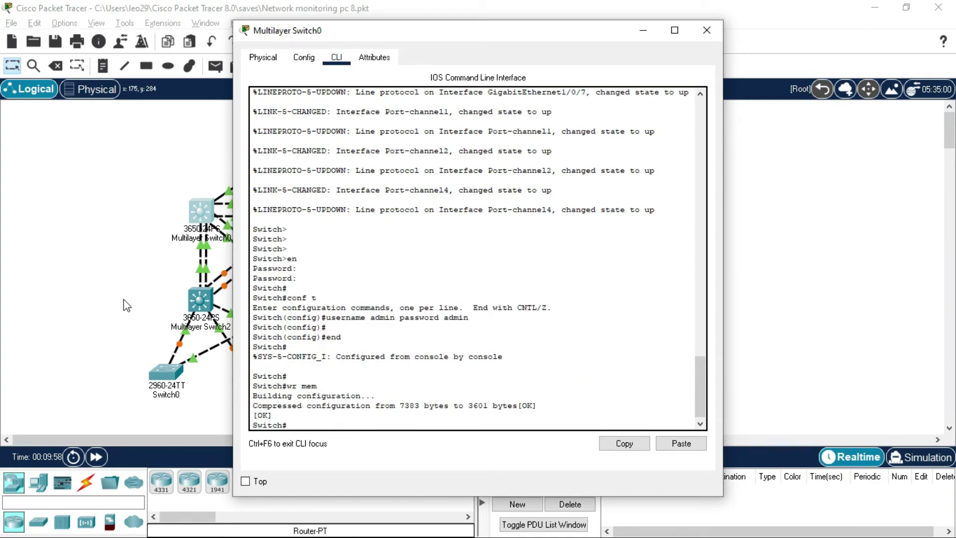
drag(486, 323, 329, 318)
key(ctrl+c)
right_click(329, 318)
click(359, 325)
click(92, 278)
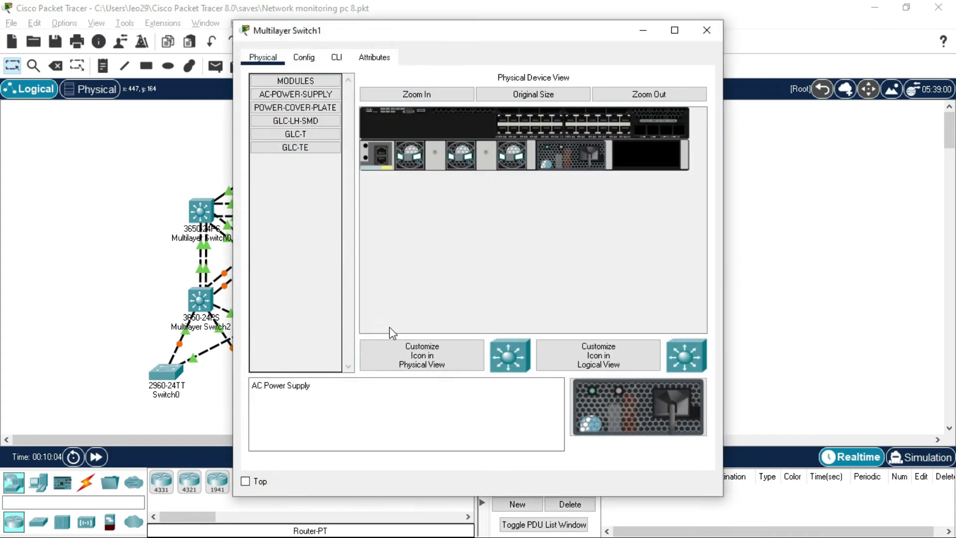
On Multilayer Switch1, enter global configuration and paste the local admin username command
click(337, 57)
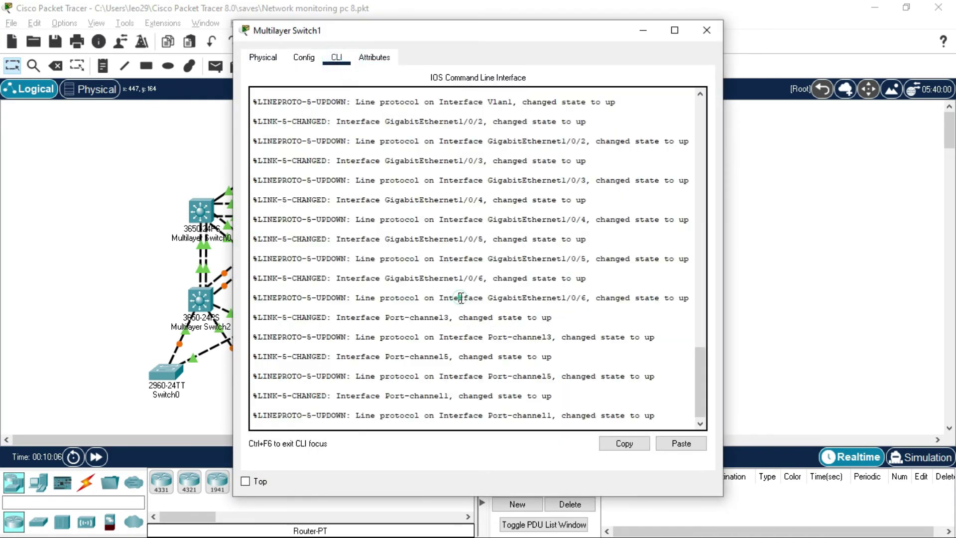
key(Return)
key(Return)
text(en)
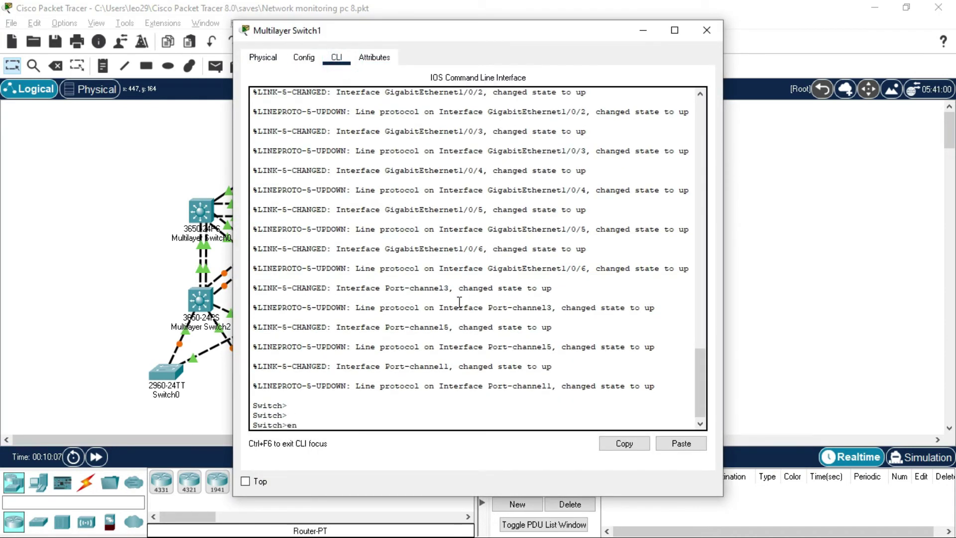
key(Return)
text(conf t)
key(Return)
right_click(580, 407)
click(614, 431)
key(Return)
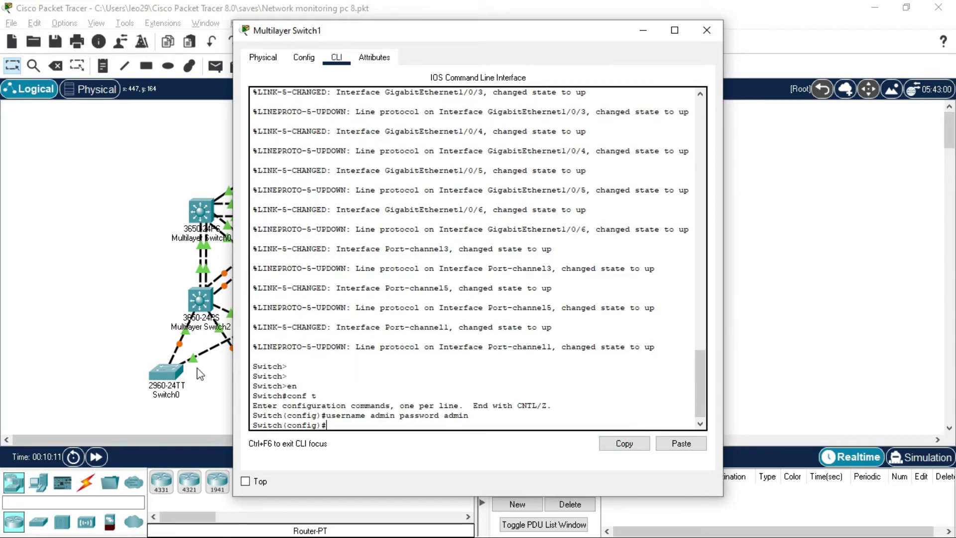
Add the same local admin username command on Multilayer Switch2 in global configuration mode
click(112, 297)
click(204, 304)
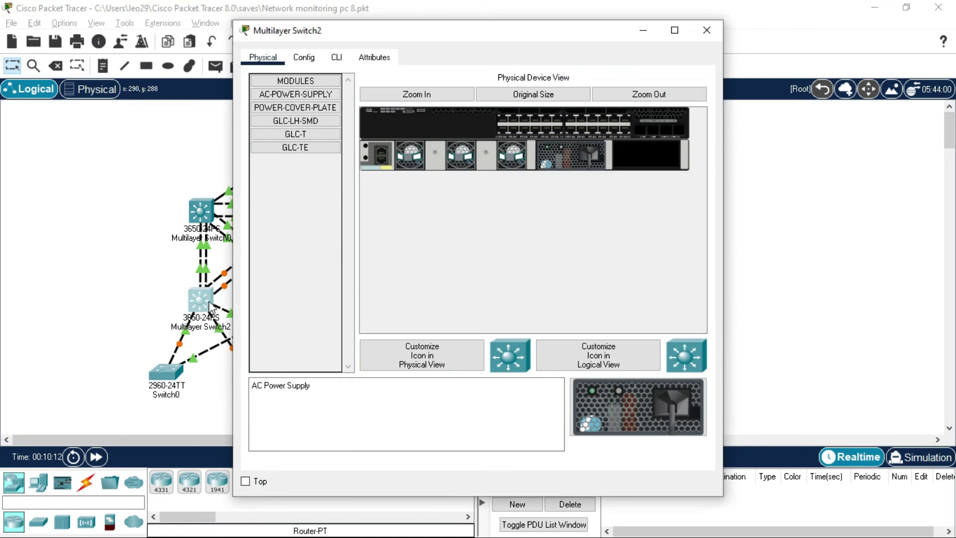
click(337, 58)
click(493, 257)
key(Return)
key(Return)
text(en)
key(Return)
text(conf t)
key(Return)
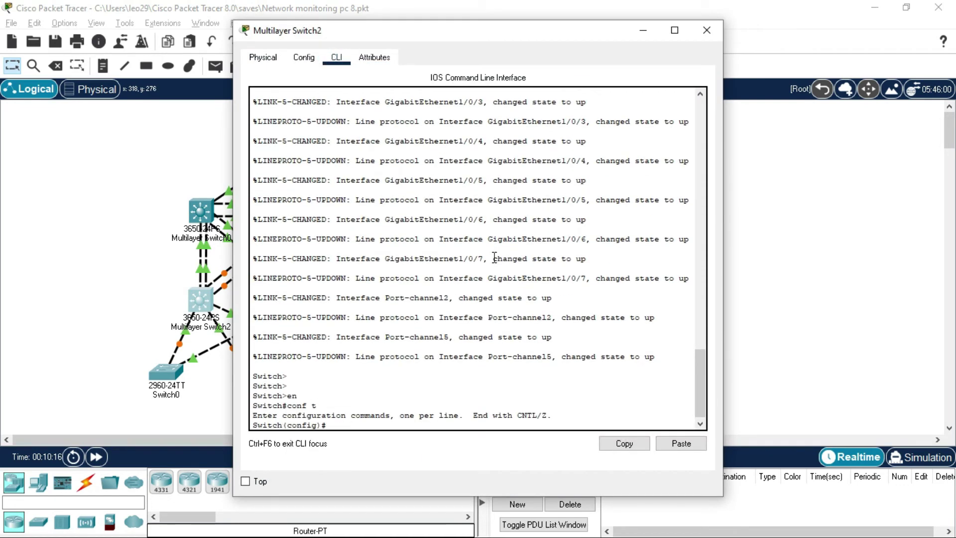
right_click(496, 419)
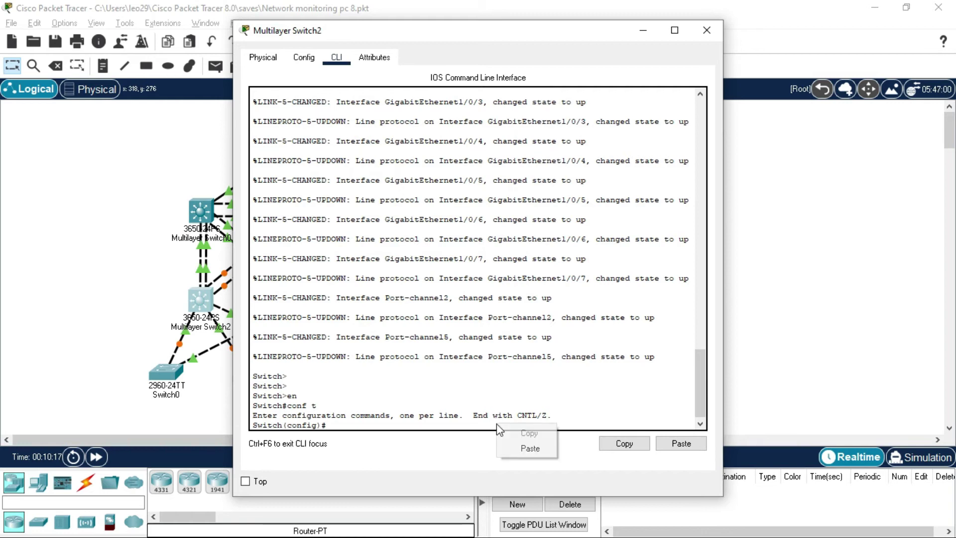
click(548, 449)
key(Return)
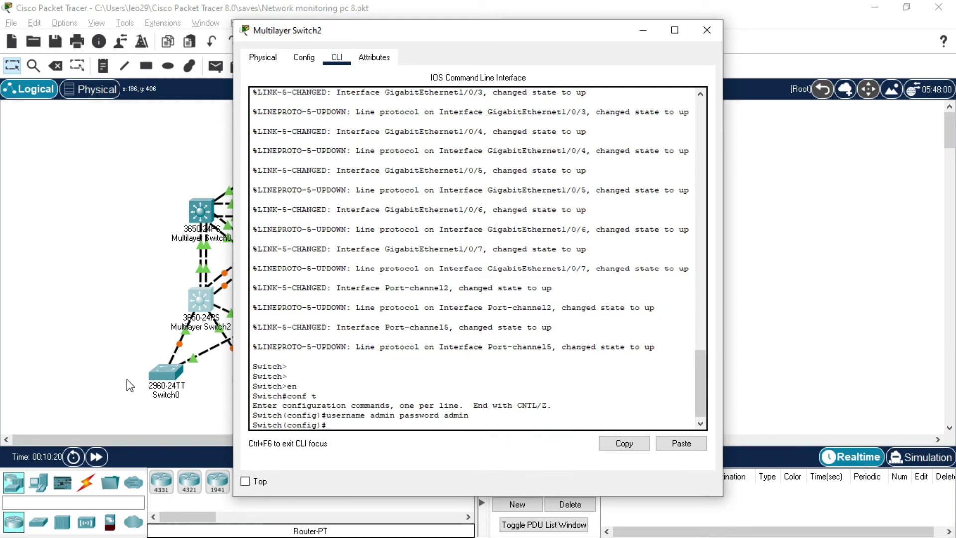
Add the same username command on Multilayer Switch3, then return to the topology
click(127, 378)
click(312, 300)
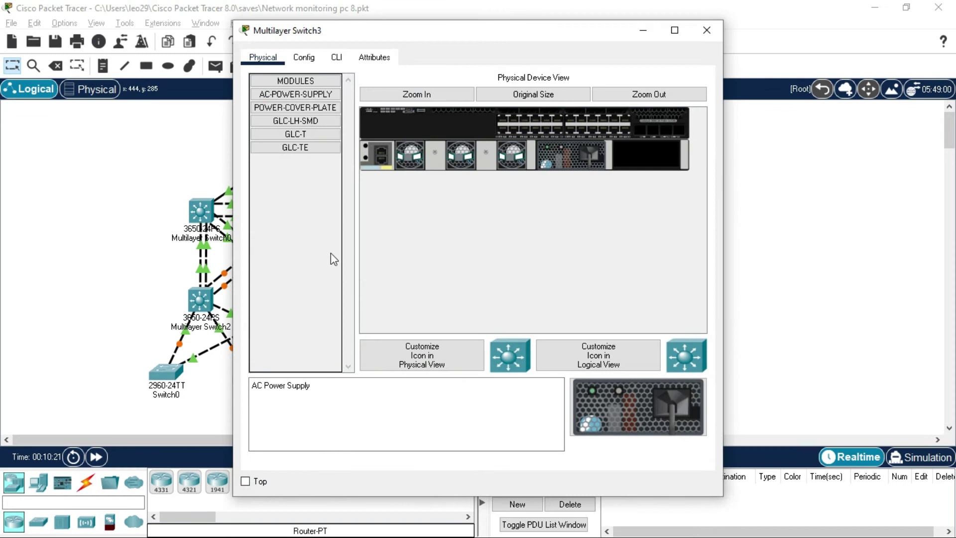
click(337, 57)
click(444, 248)
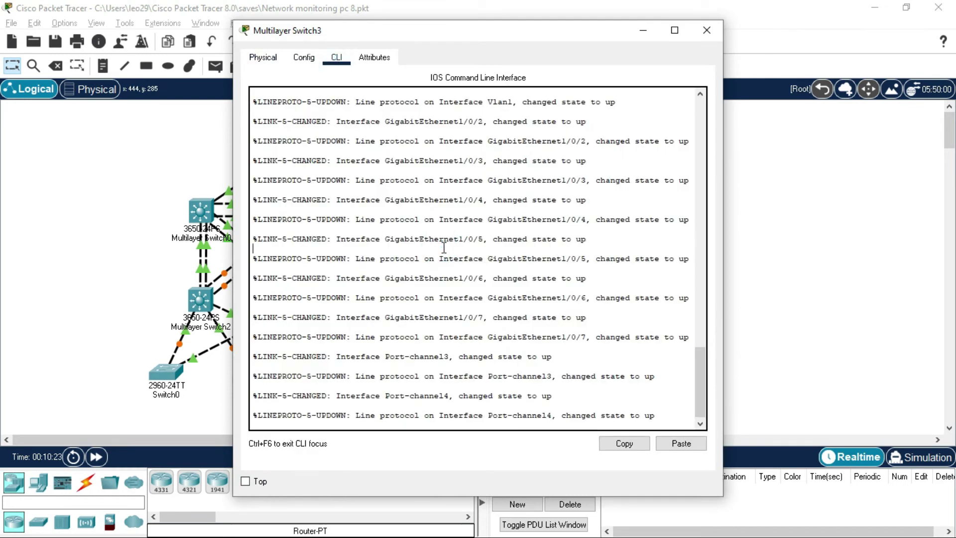
key(Return)
key(Return)
key(Return)
text(en)
key(Return)
text(conf t)
key(Return)
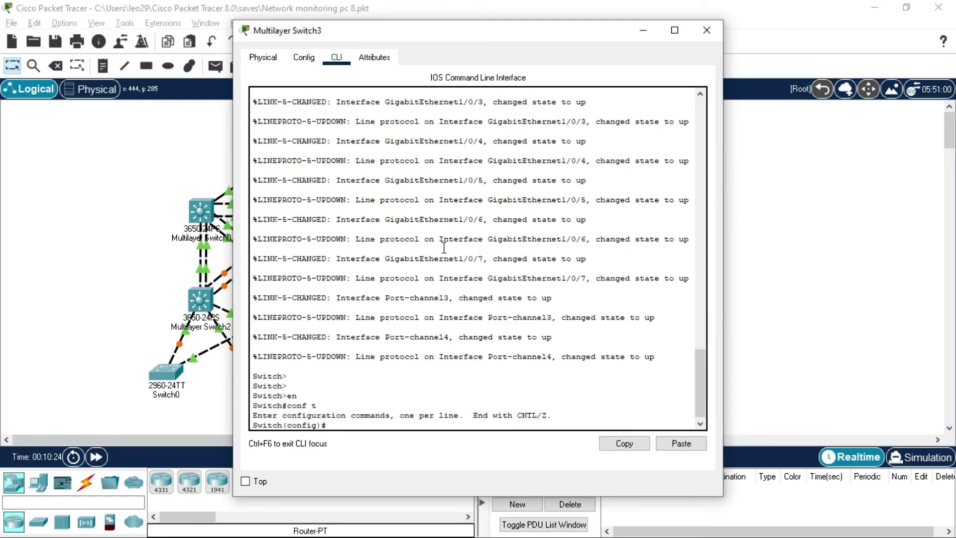
right_click(489, 419)
click(538, 447)
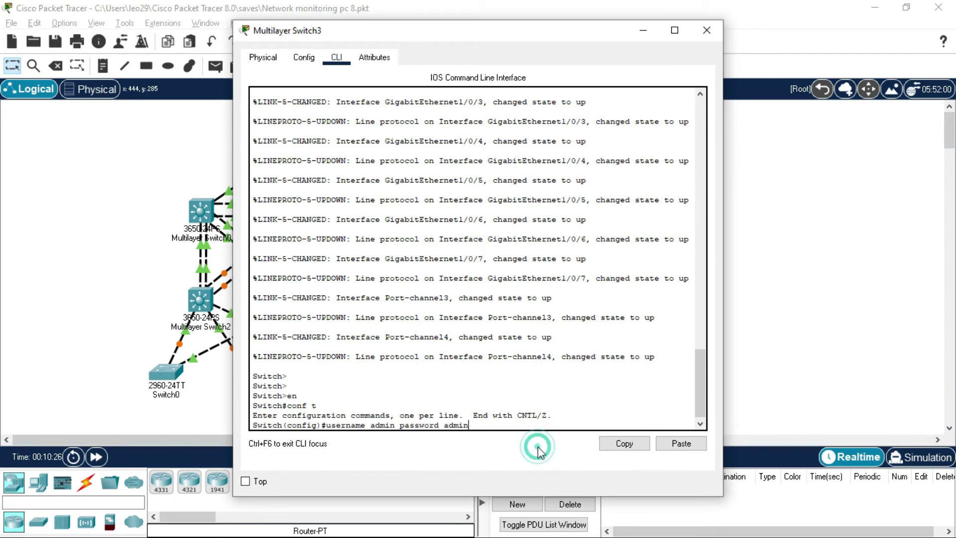
key(Return)
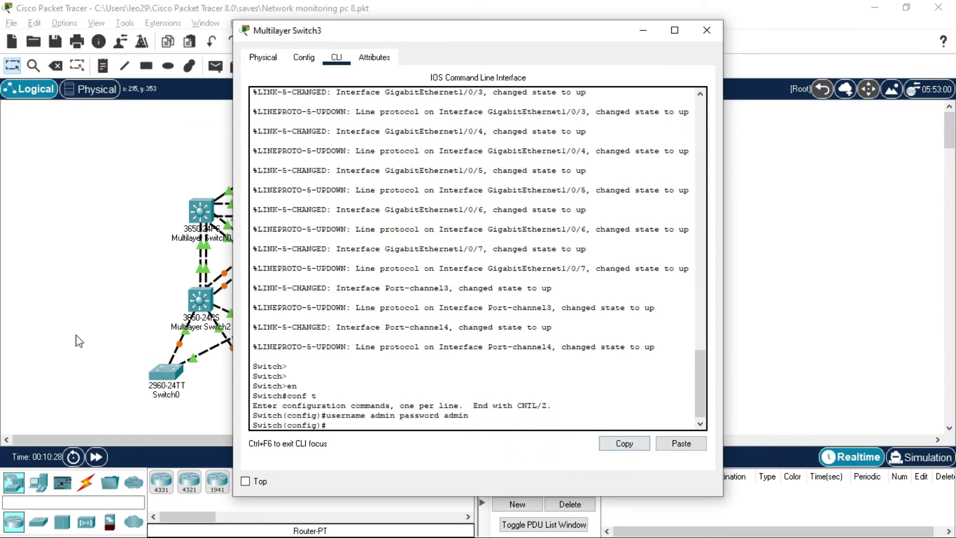
click(57, 326)
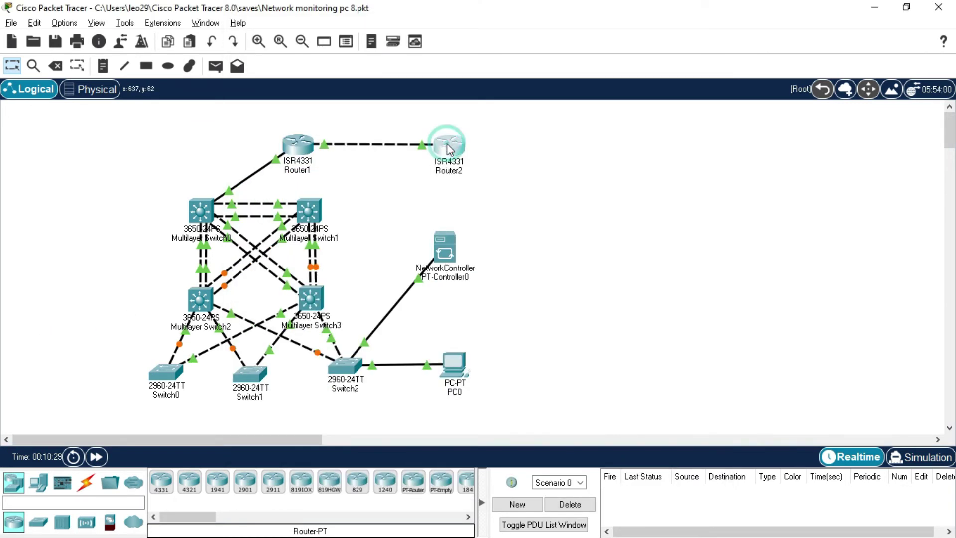
Open Router2's CLI and reach privileged mode with its enable password
click(449, 145)
click(334, 58)
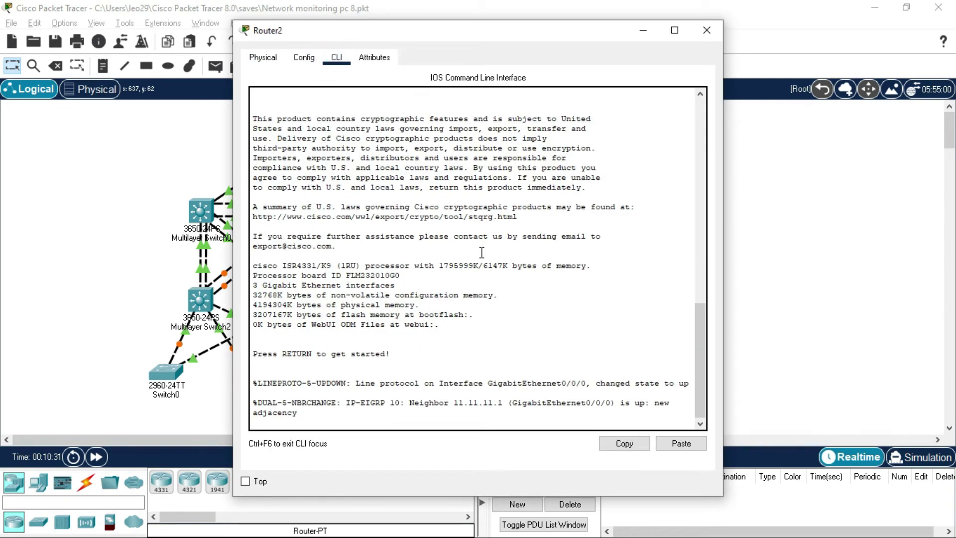
key(Return)
text(e)
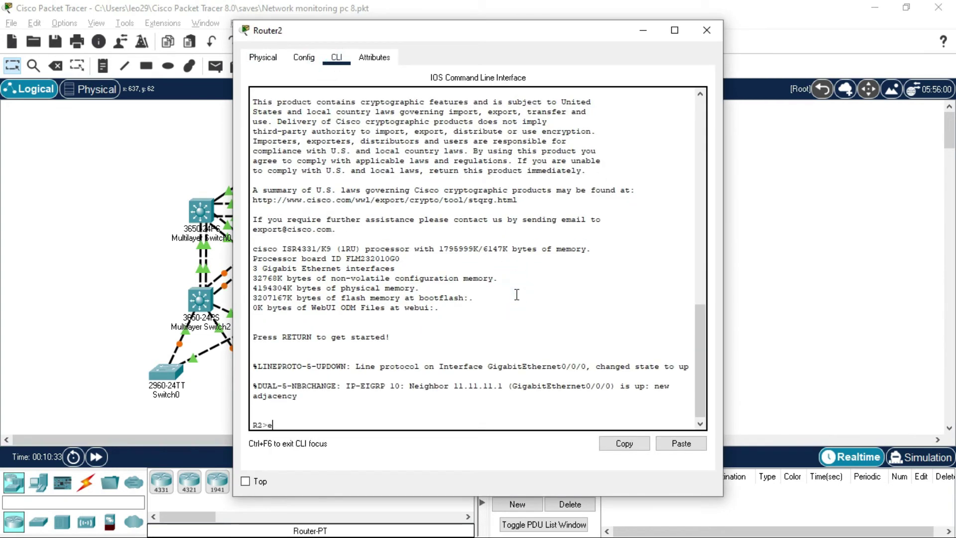
text(n)
key(Return)
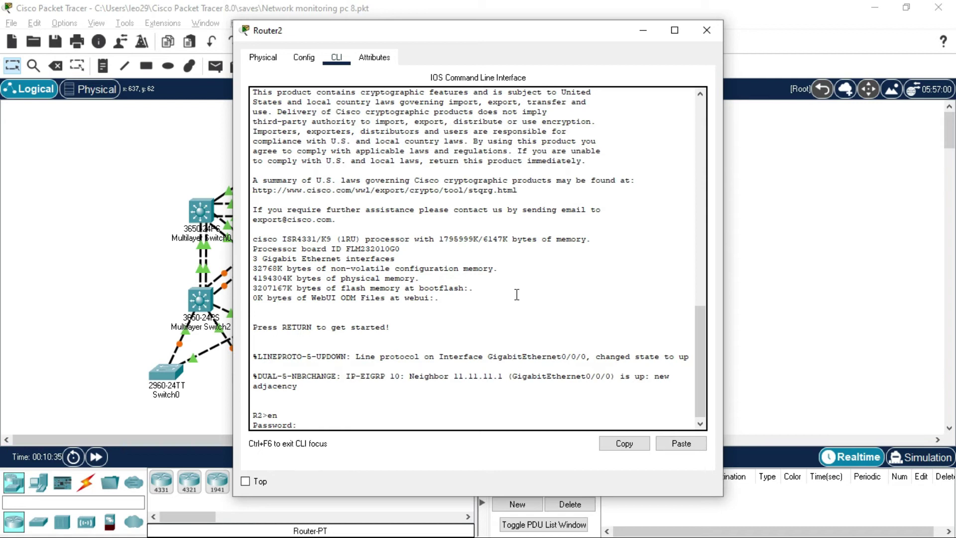
key(Return)
key(Return)
key(Return)
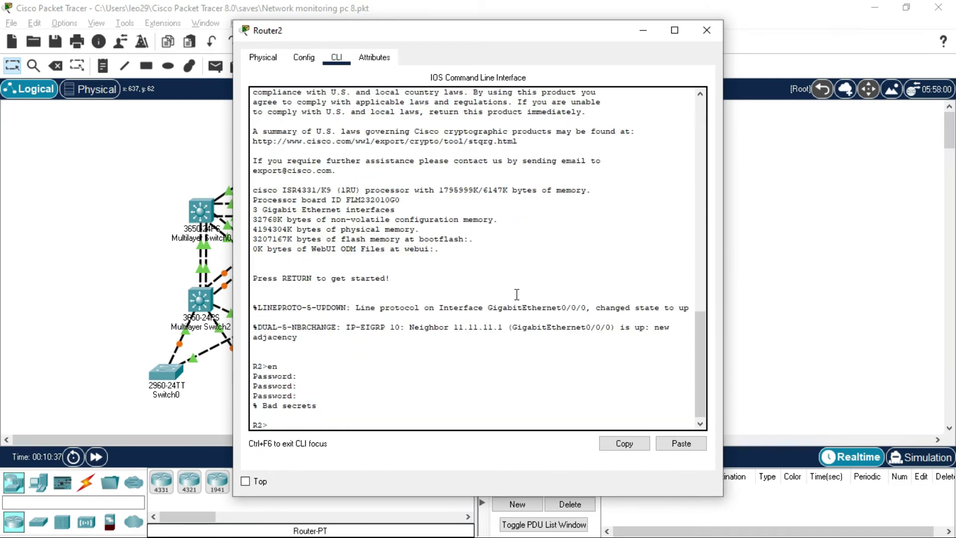
text(en)
key(Return)
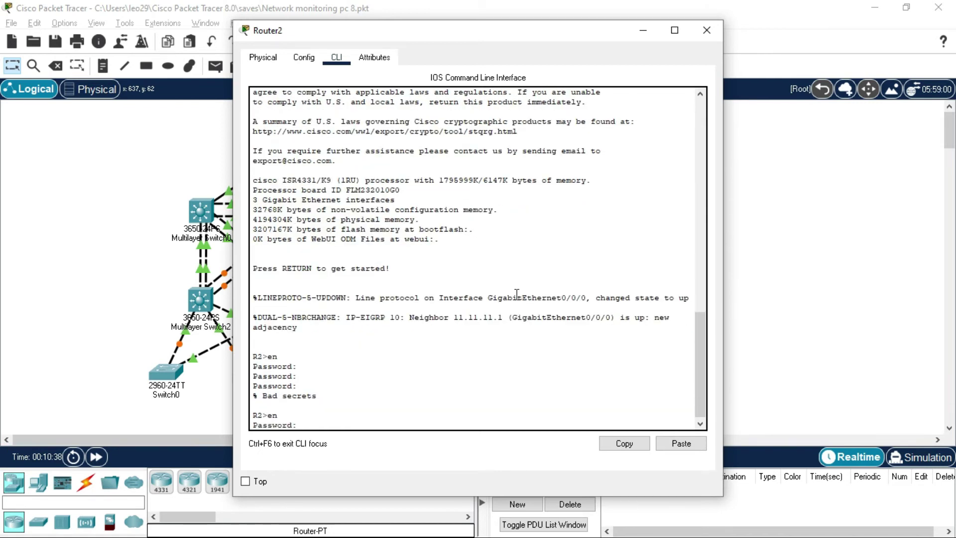
key(Return)
key(Return)
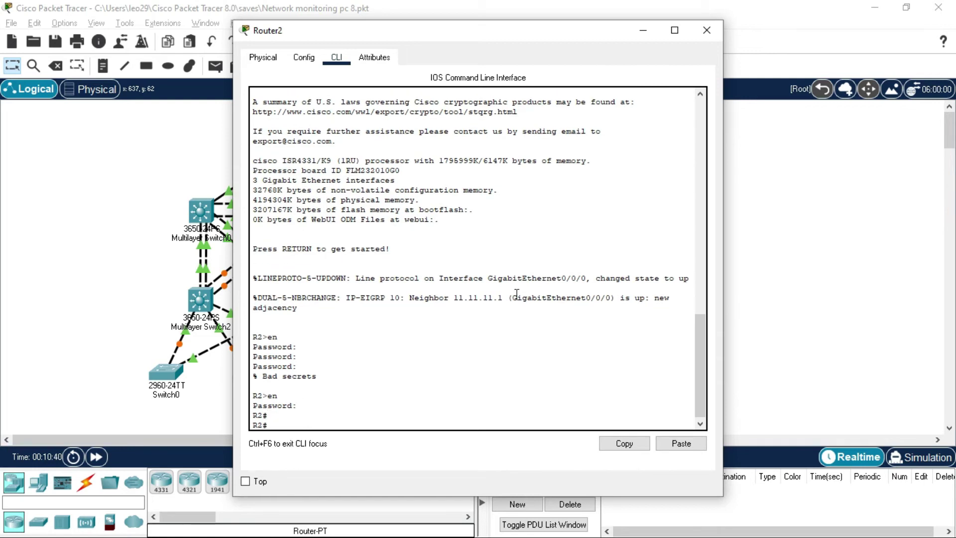
Paste the local admin username command on Router2 and save the configuration with wr
text(conf t)
key(Return)
right_click(512, 313)
click(556, 339)
key(Return)
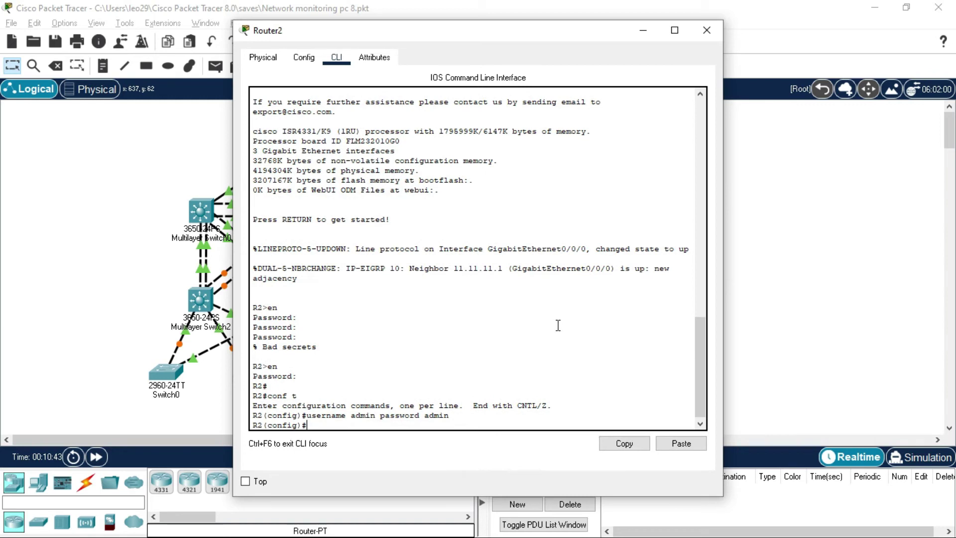
key(ctrl+z)
text(wr)
key(Return)
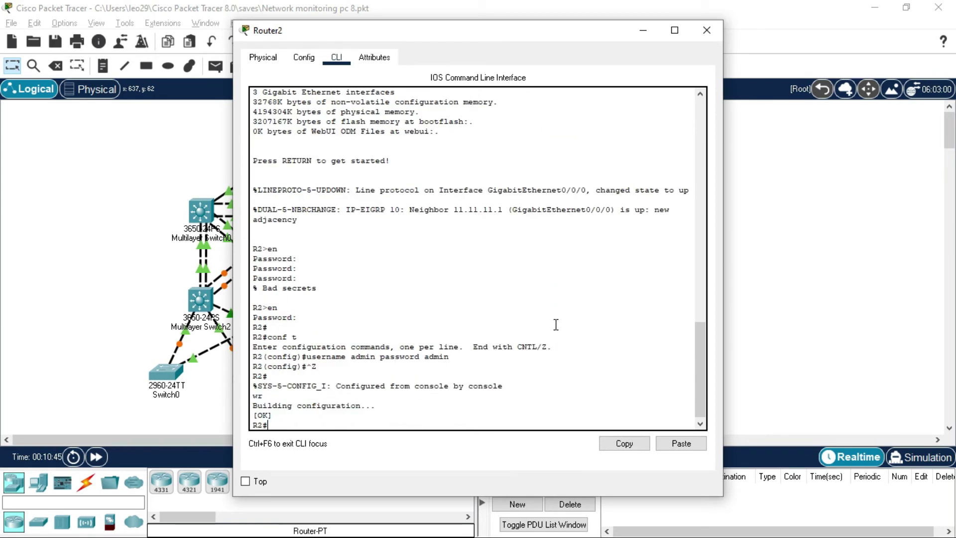
click(107, 251)
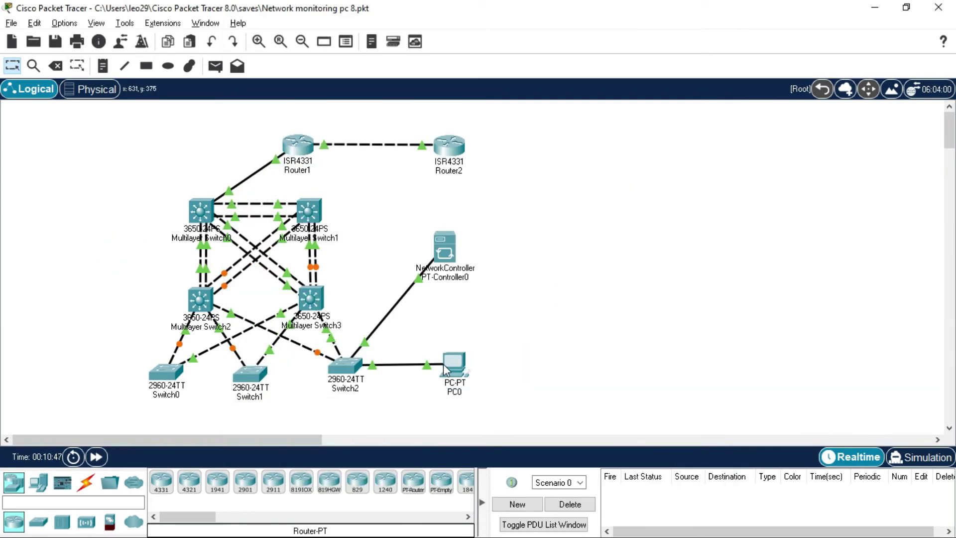
In PC0's full-screen controller page, restart the IT Net Devices discovery
click(451, 363)
click(742, 27)
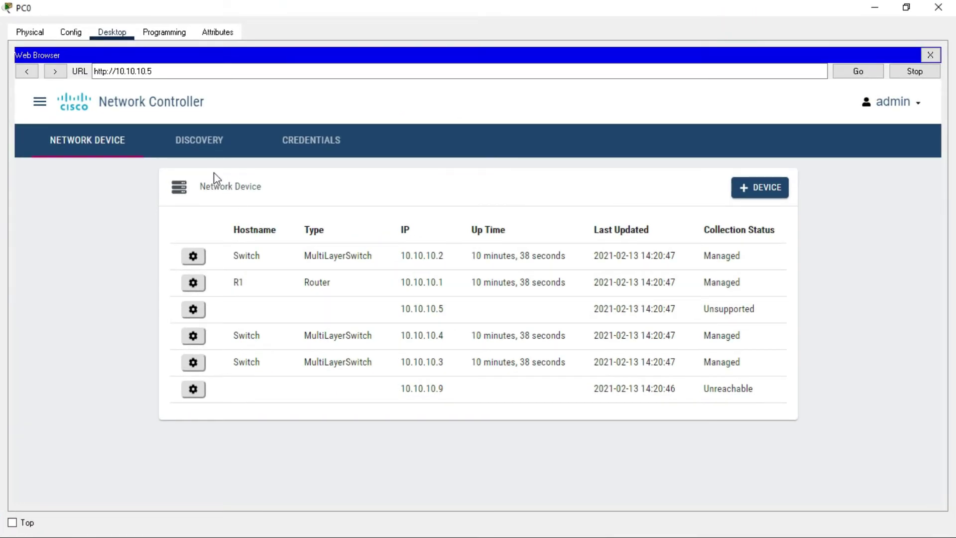
click(199, 142)
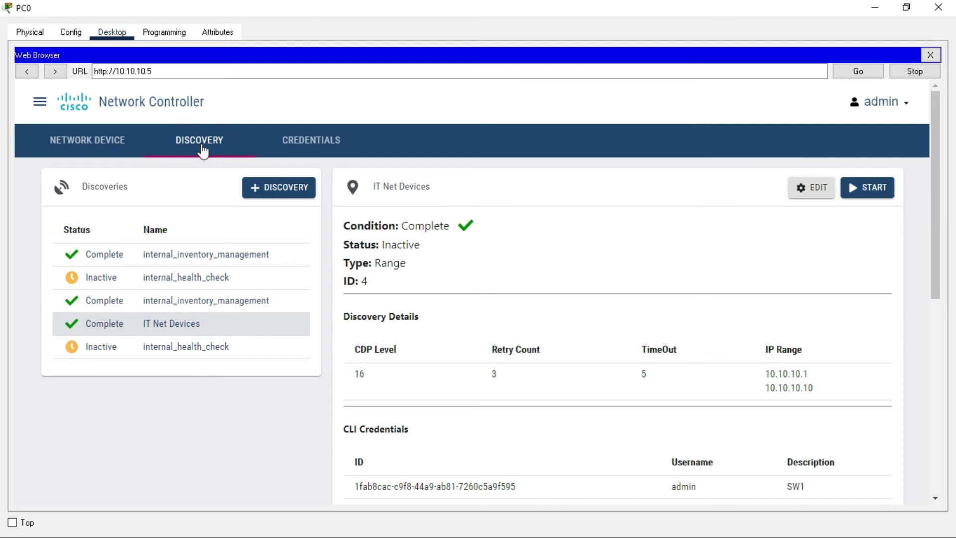
click(868, 192)
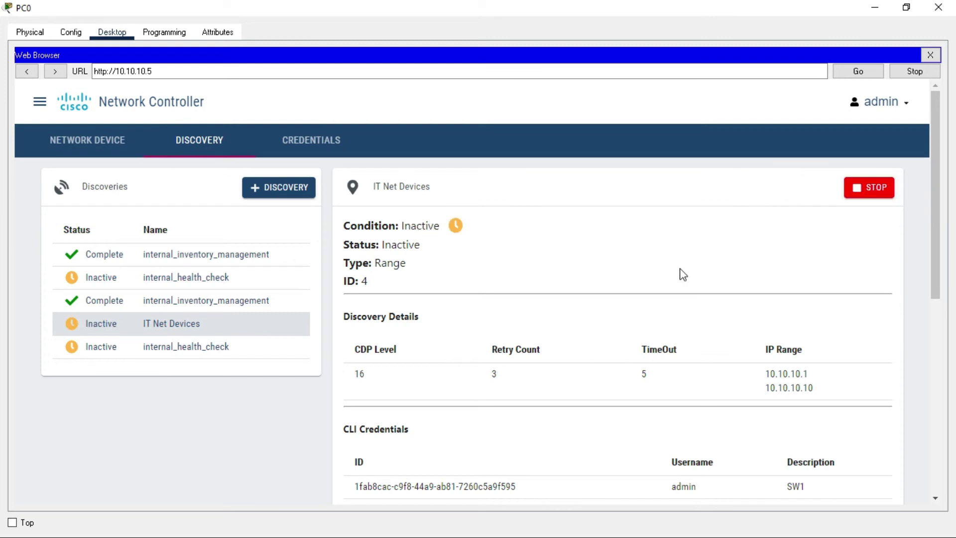
Review the discovery results, then go to the NETWORK DEVICE list
scroll(680, 268, down, 1)
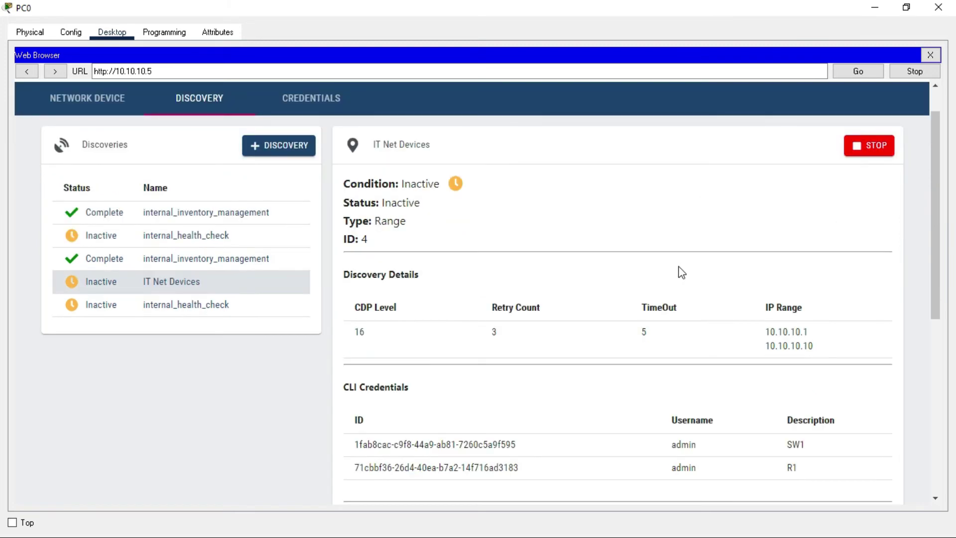
scroll(681, 271, down, 7)
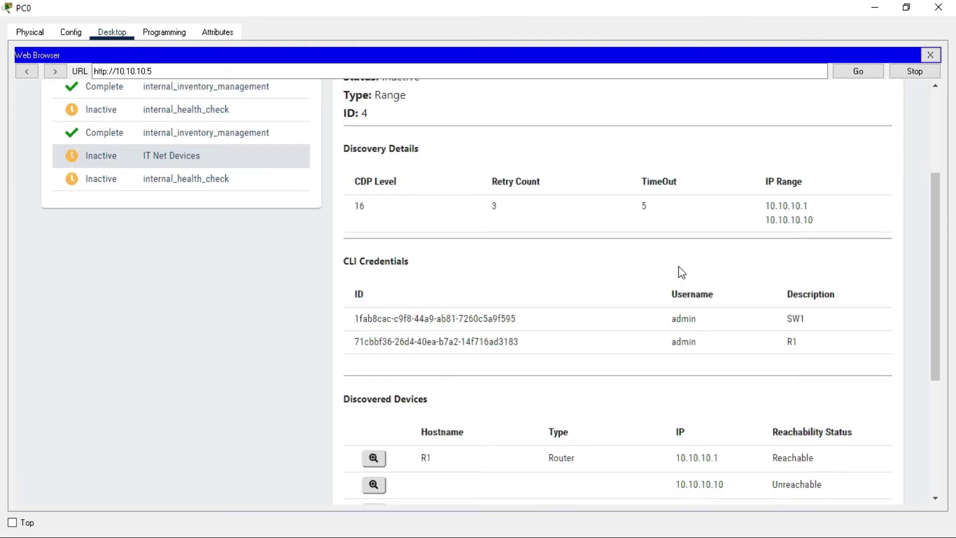
scroll(680, 271, up, 6)
scroll(683, 273, up, 2)
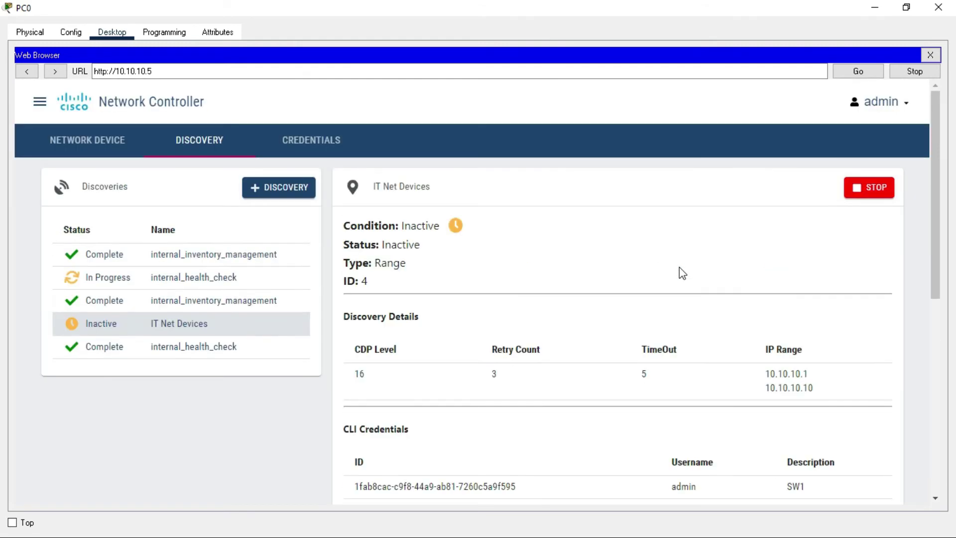
scroll(679, 267, down, 2)
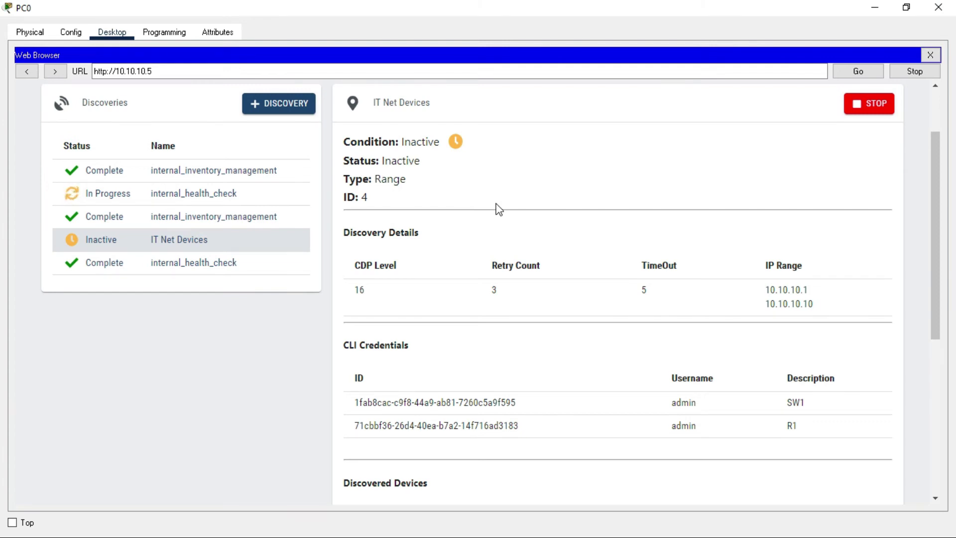
scroll(499, 209, up, 2)
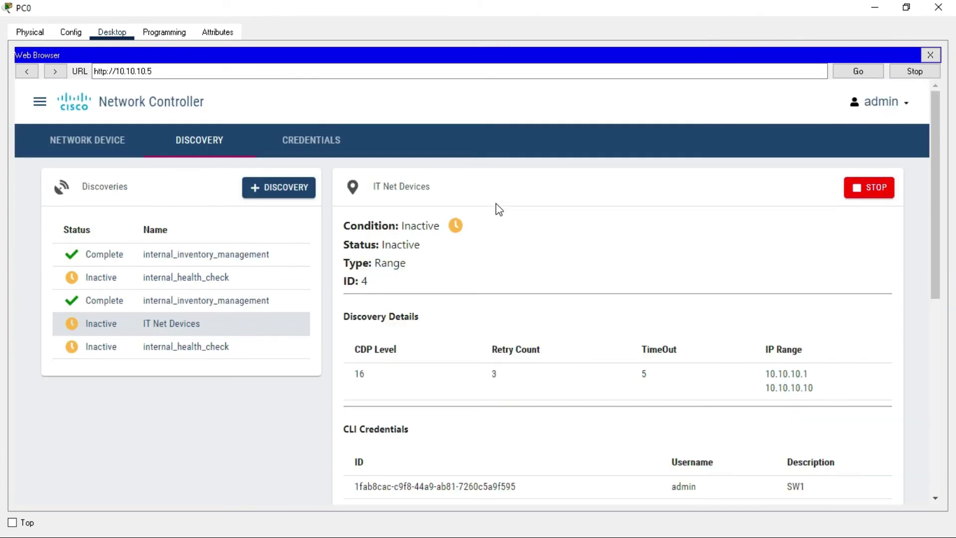
scroll(497, 220, down, 8)
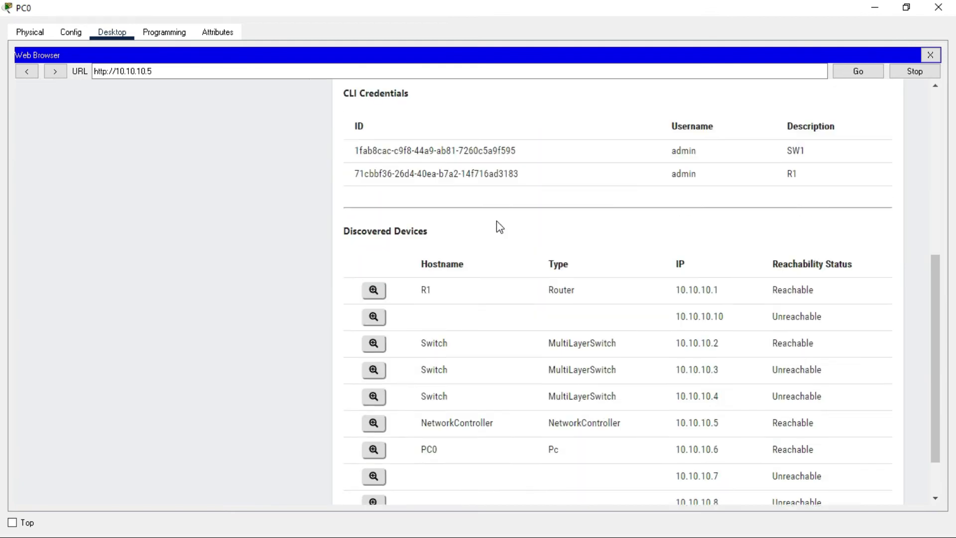
scroll(498, 214, up, 7)
scroll(154, 143, up, 1)
click(85, 142)
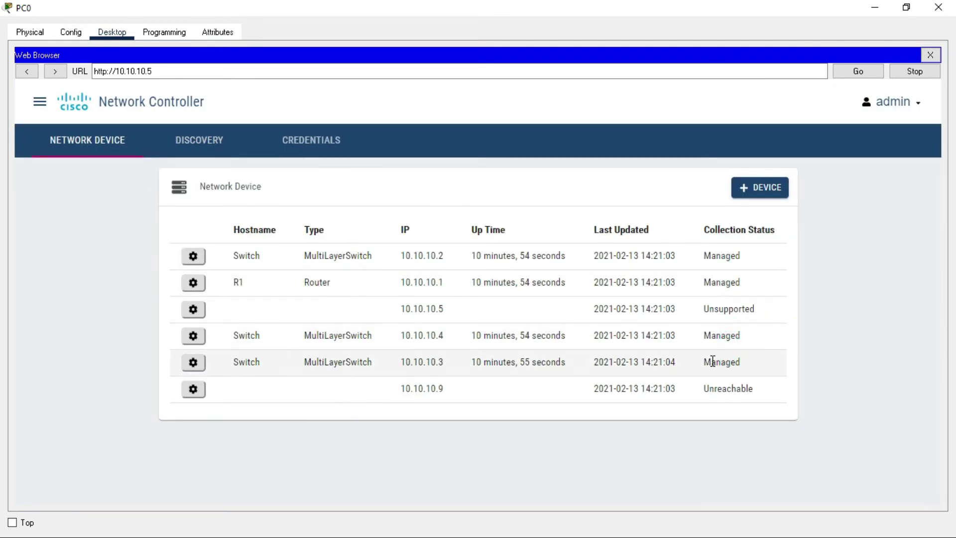
Delete the Unsupported 10.10.10.5 entry from the controller's device list
drag(663, 365, 486, 361)
drag(704, 335, 732, 346)
click(718, 339)
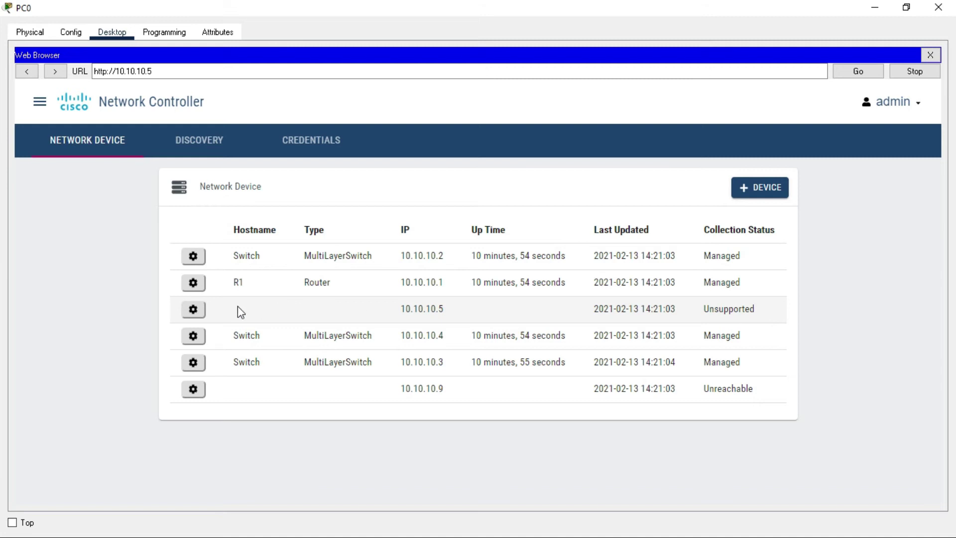
click(194, 309)
scroll(656, 279, down, 5)
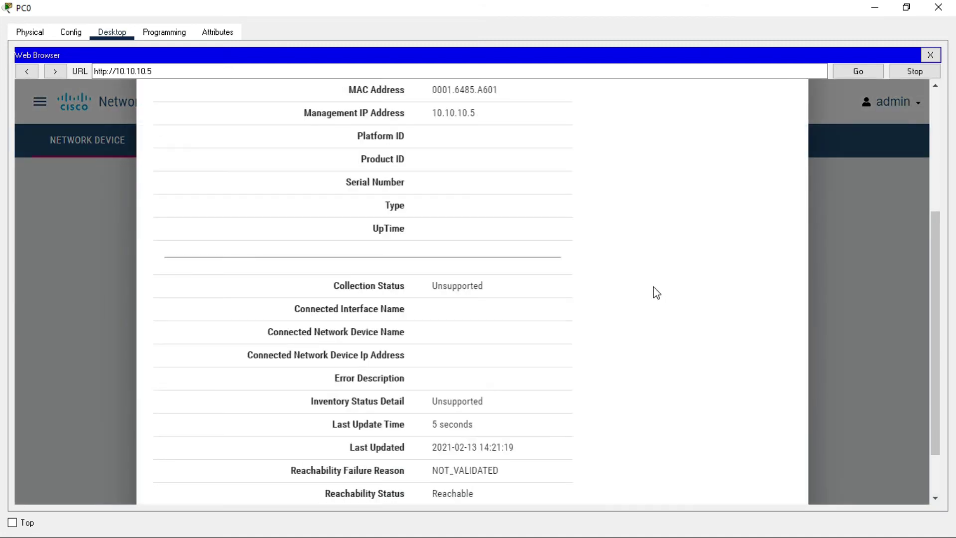
click(168, 471)
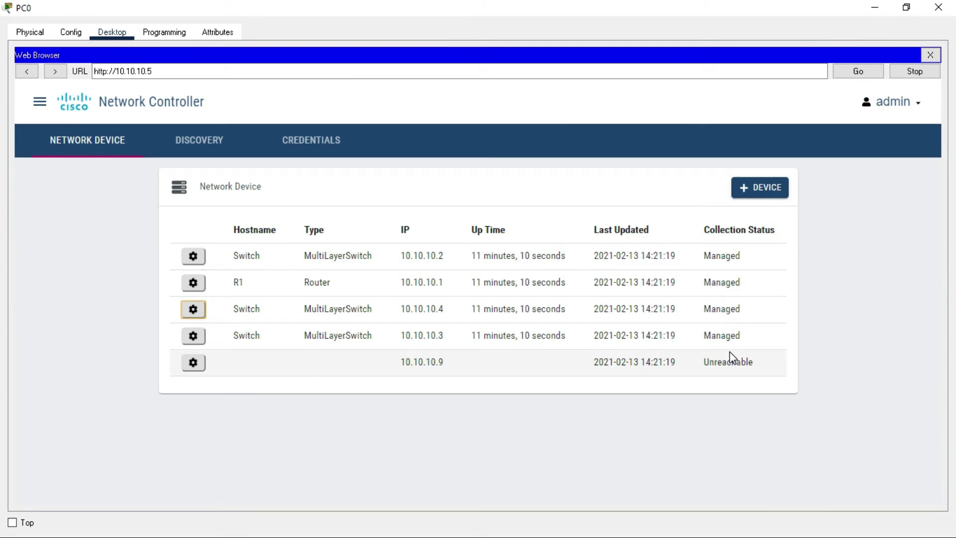
Delete the Unreachable 10.10.10.9 entry, leaving four managed devices listed
click(185, 368)
scroll(306, 359, down, 5)
click(187, 464)
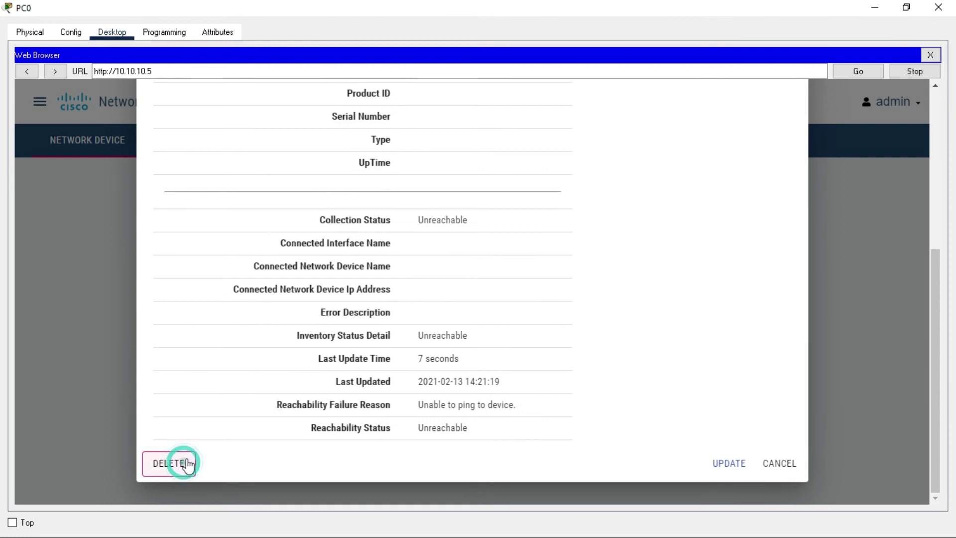
click(523, 381)
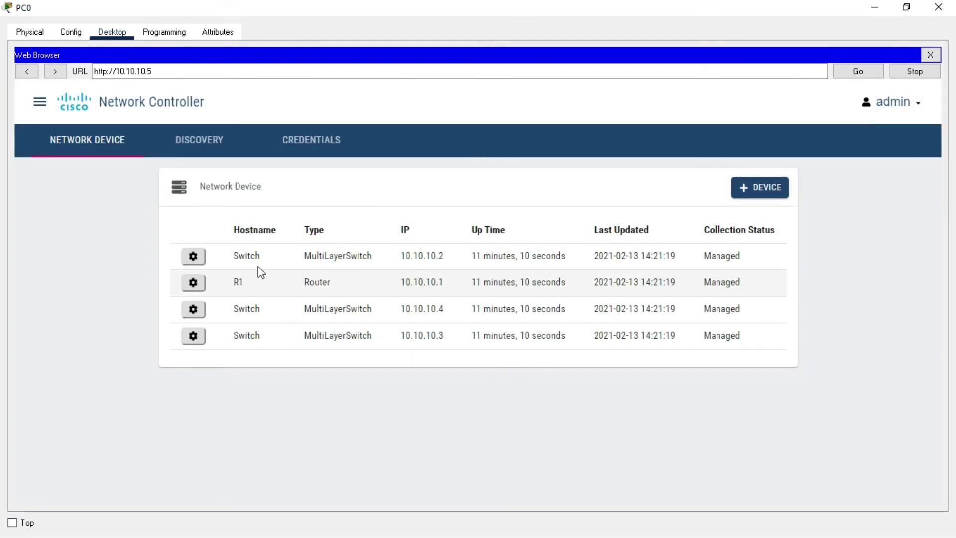
drag(238, 256, 711, 349)
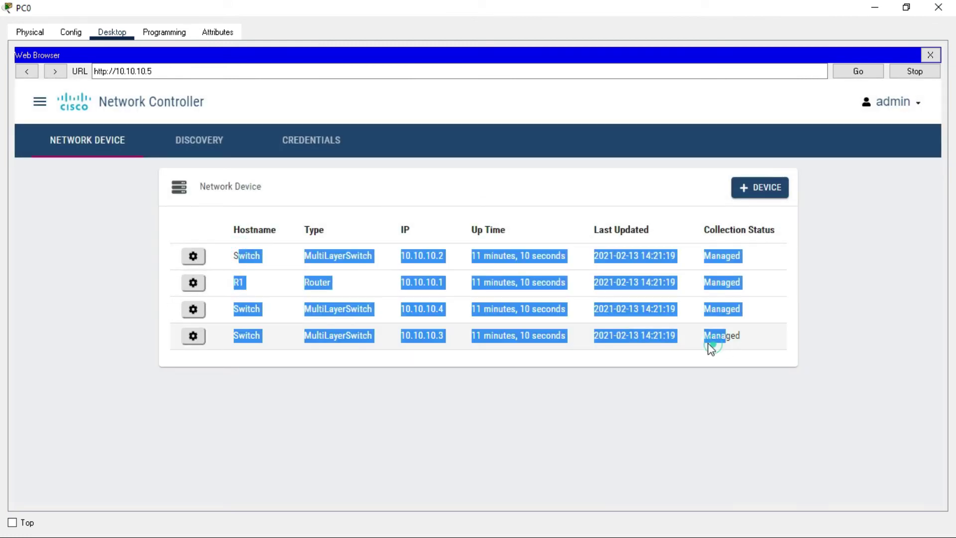
click(711, 348)
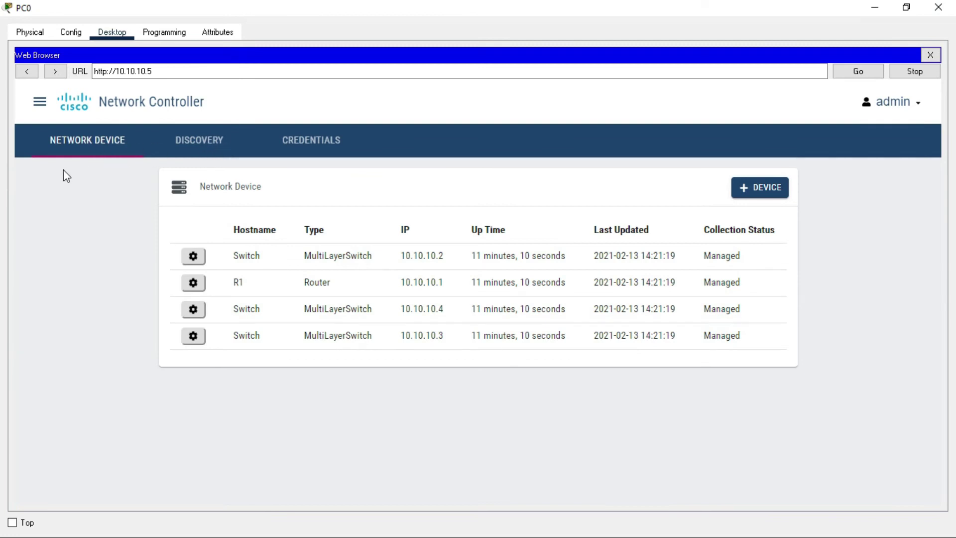
click(38, 103)
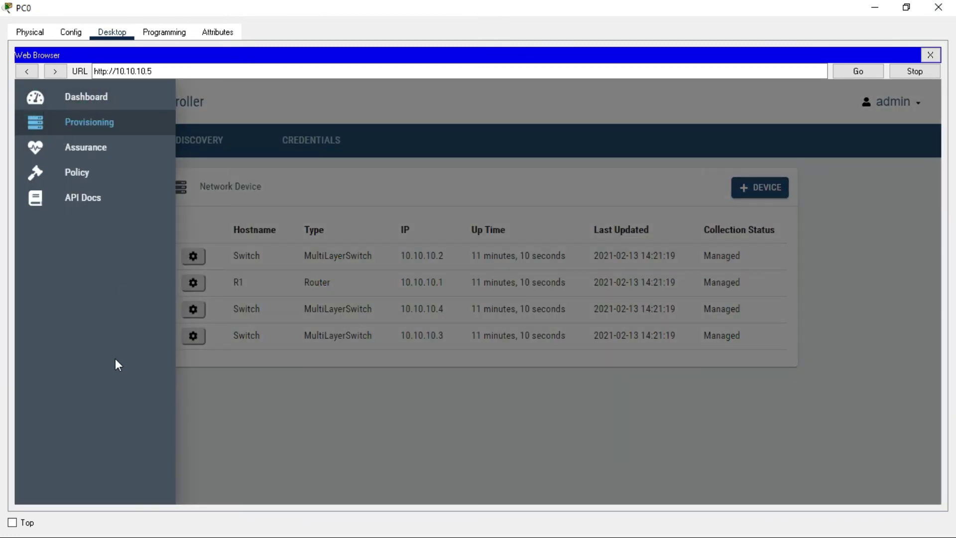
View the Assurance dashboard's Switches pie at 66% healthy, then minimize PC0's window
click(103, 159)
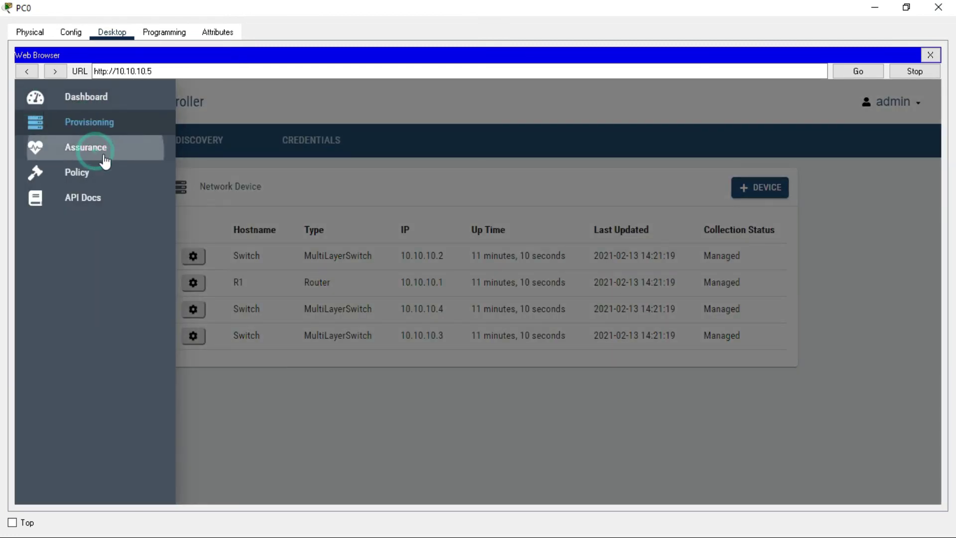
click(522, 273)
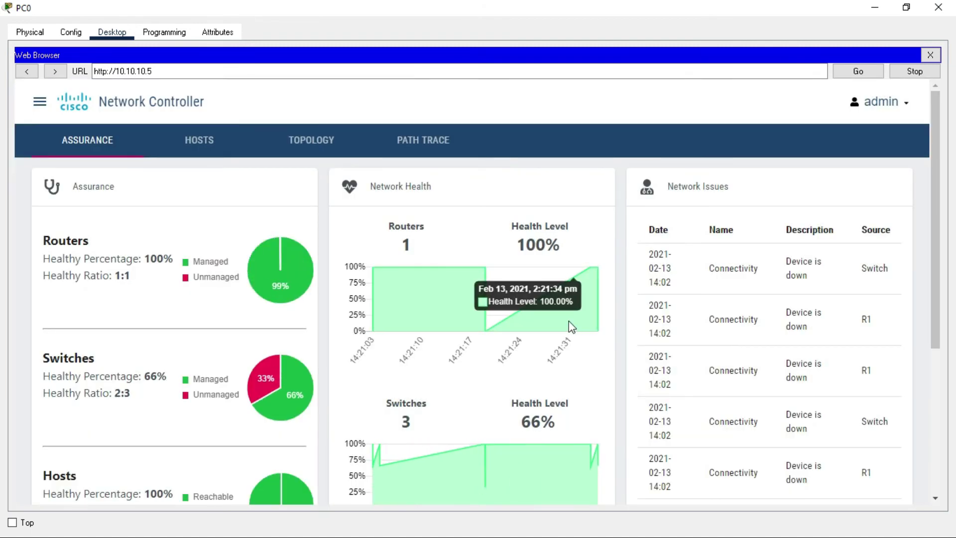
scroll(571, 327, down, 1)
mouse_move(269, 342)
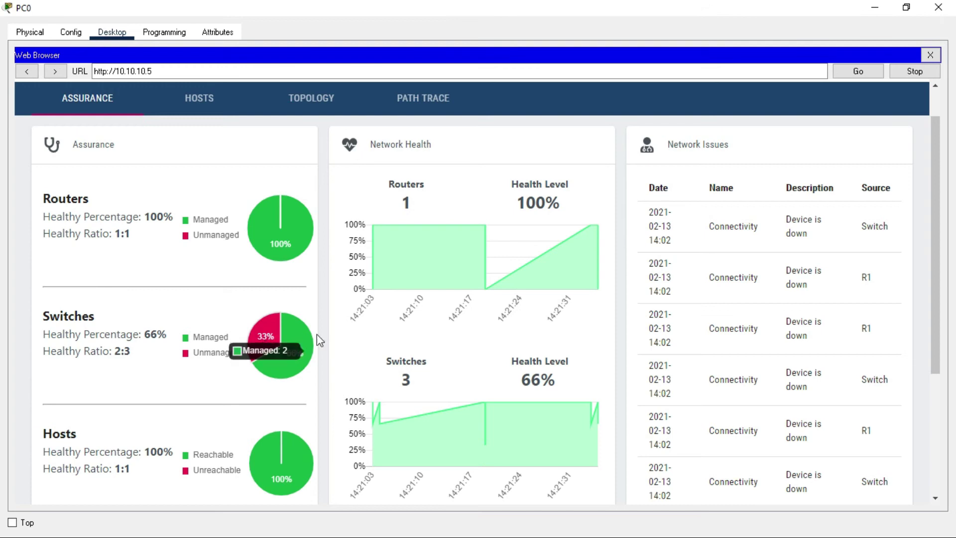
scroll(439, 327, down, 1)
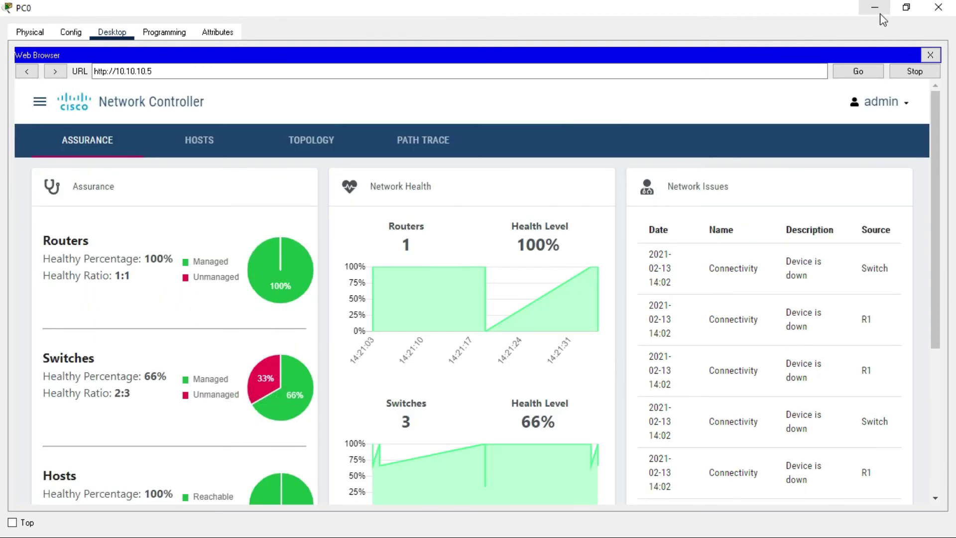
click(875, 7)
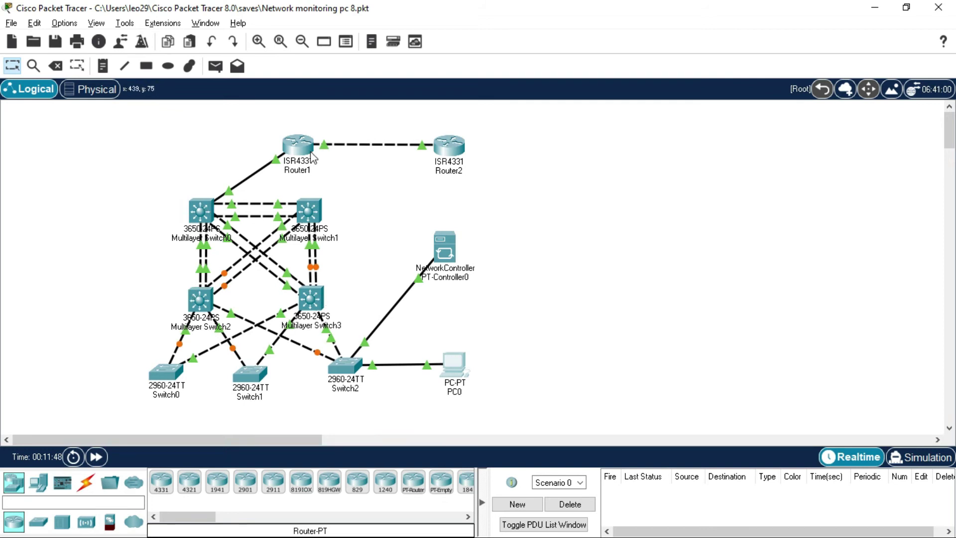
Briefly open and close Router2's console and the NetworkController's device window
click(462, 152)
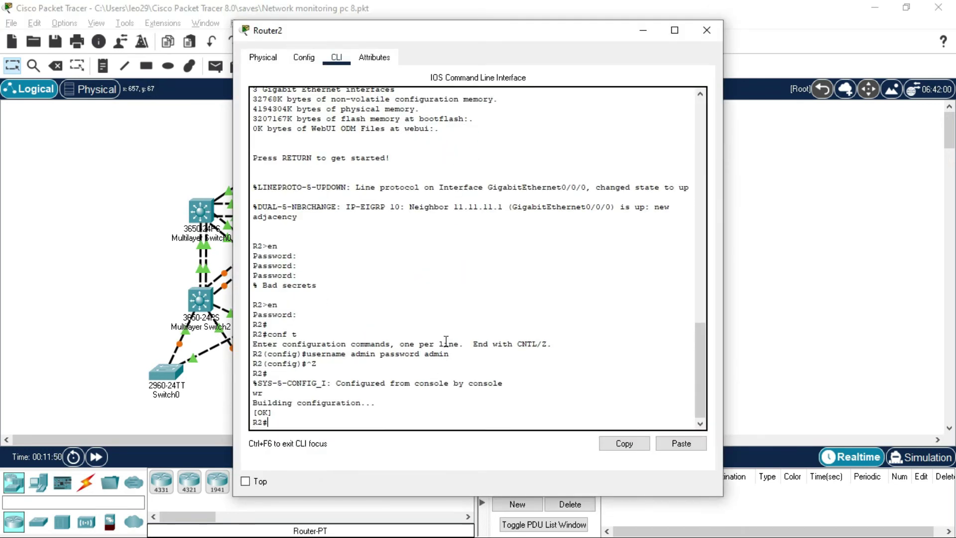
click(122, 229)
click(447, 249)
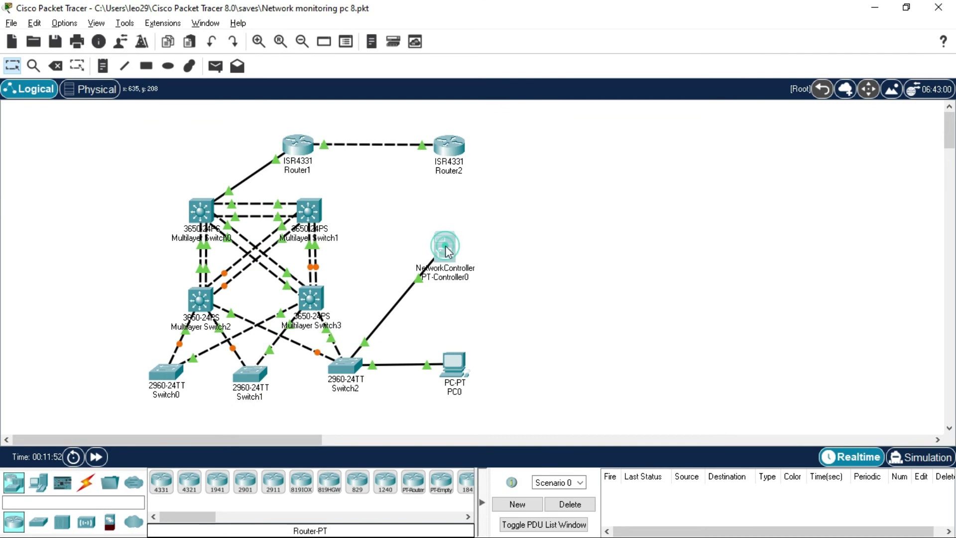
click(717, 30)
Reopen PC0's browser full-screen and review Assurance: routers, switches (3:3), hosts all 100% healthy
click(448, 371)
click(752, 29)
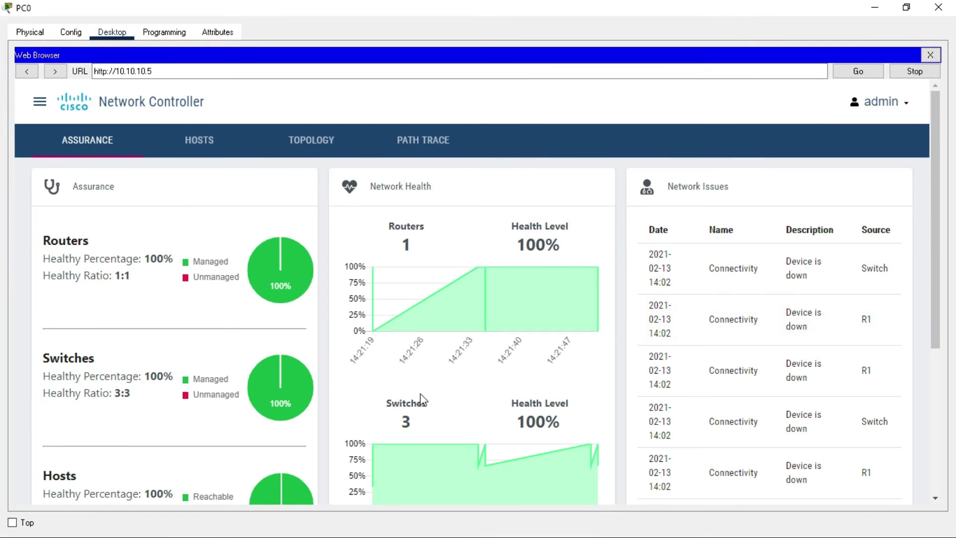
scroll(420, 398, down, 3)
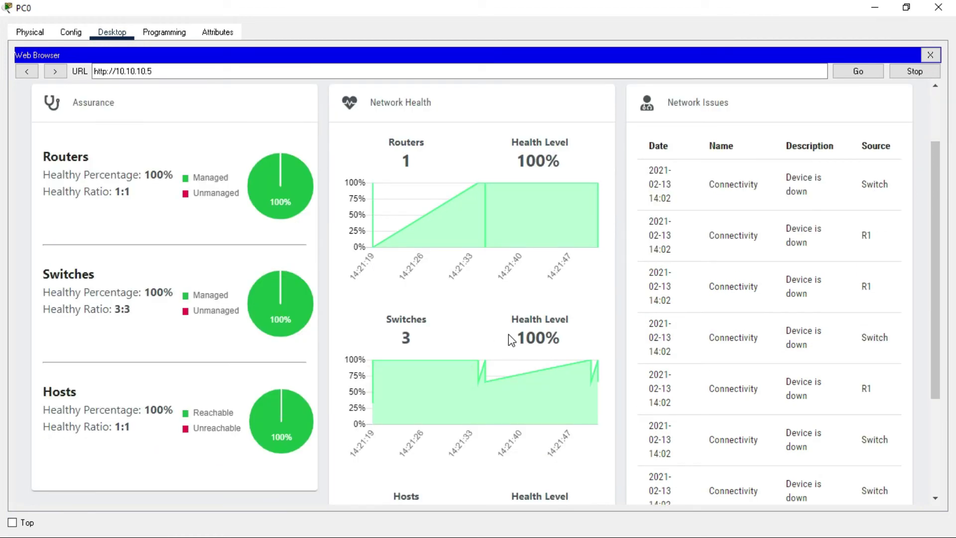
scroll(509, 333, down, 3)
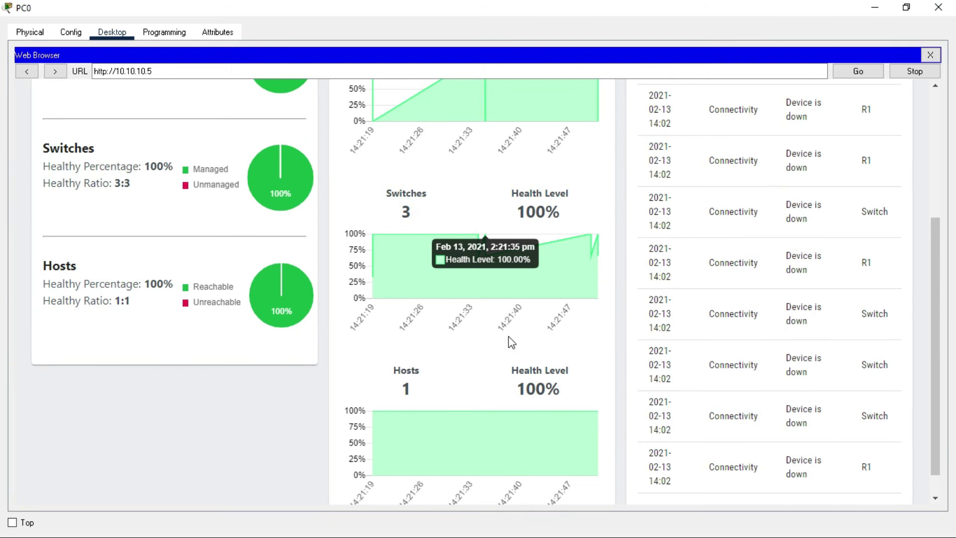
scroll(509, 336, up, 3)
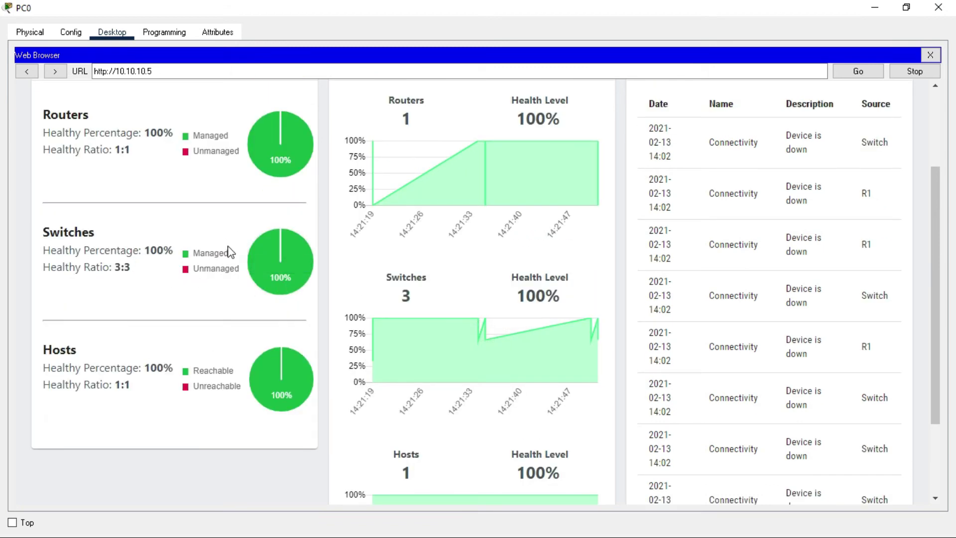
scroll(245, 392, up, 3)
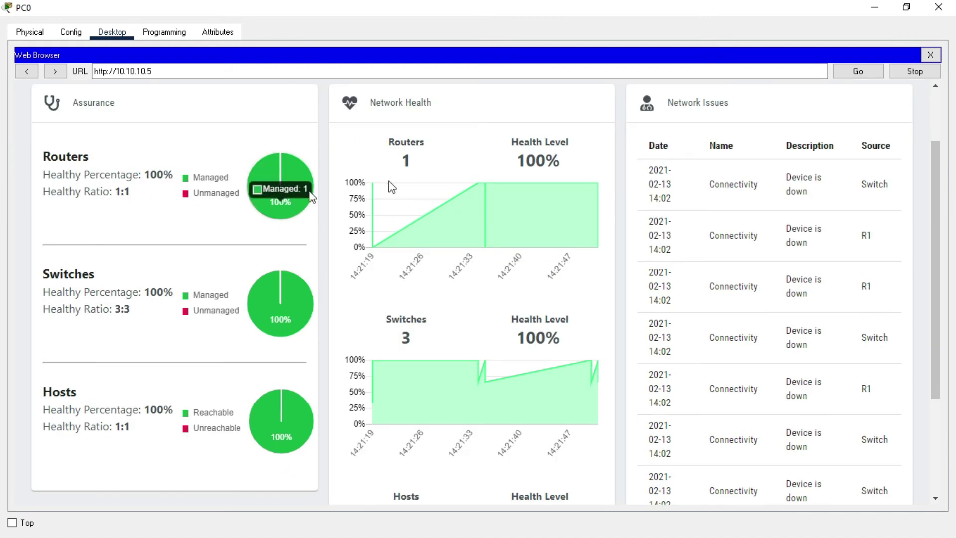
scroll(391, 186, up, 3)
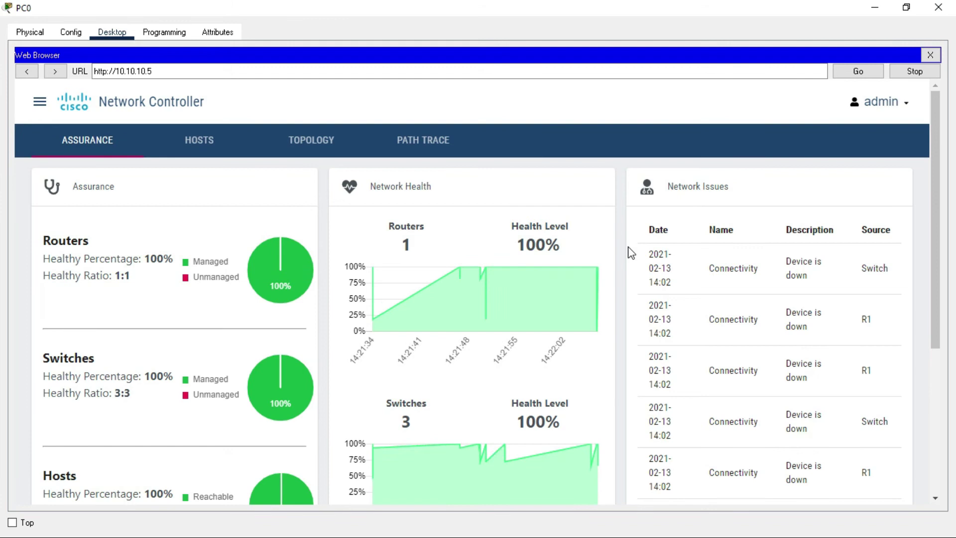
scroll(631, 251, down, 2)
scroll(626, 248, up, 2)
click(220, 153)
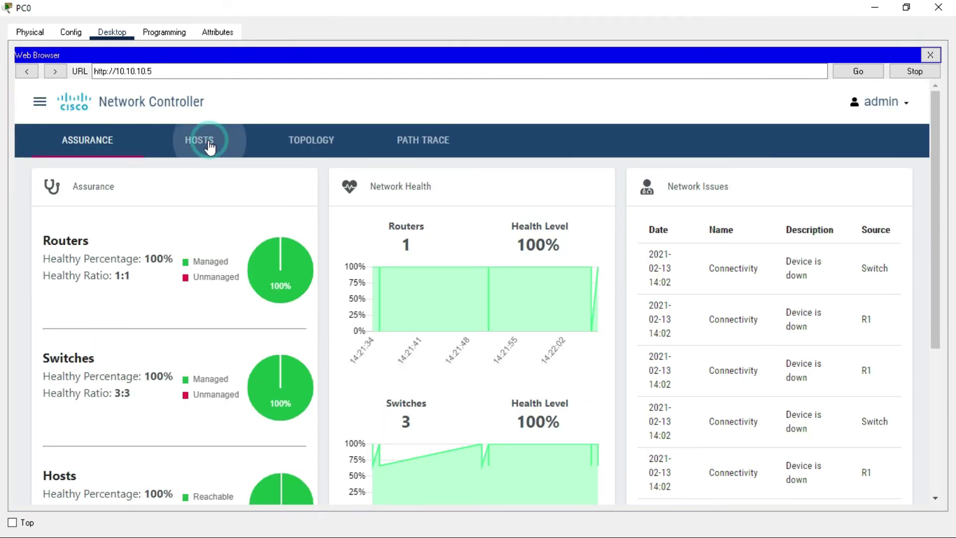
Check PC0's host entry and switch port, then display the controller's topology map
click(460, 282)
click(684, 289)
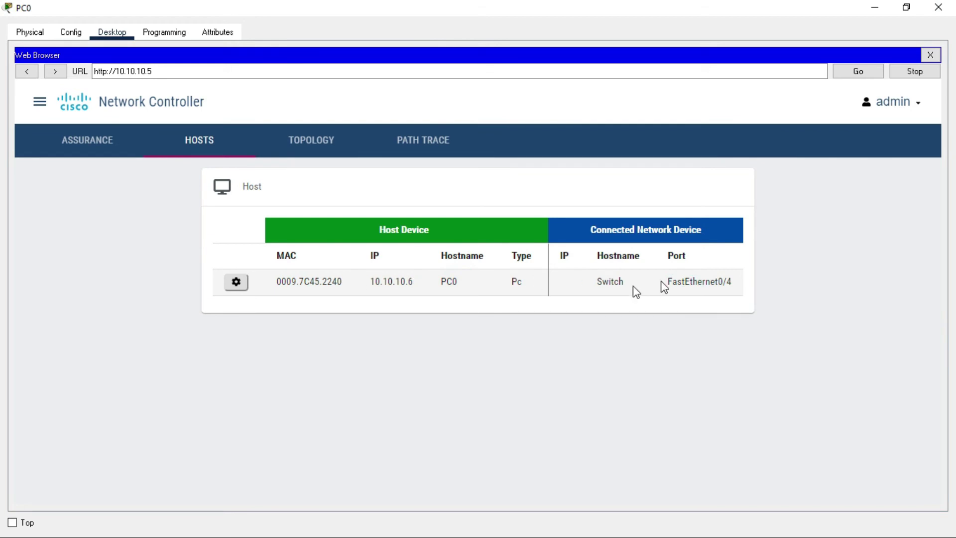
click(313, 141)
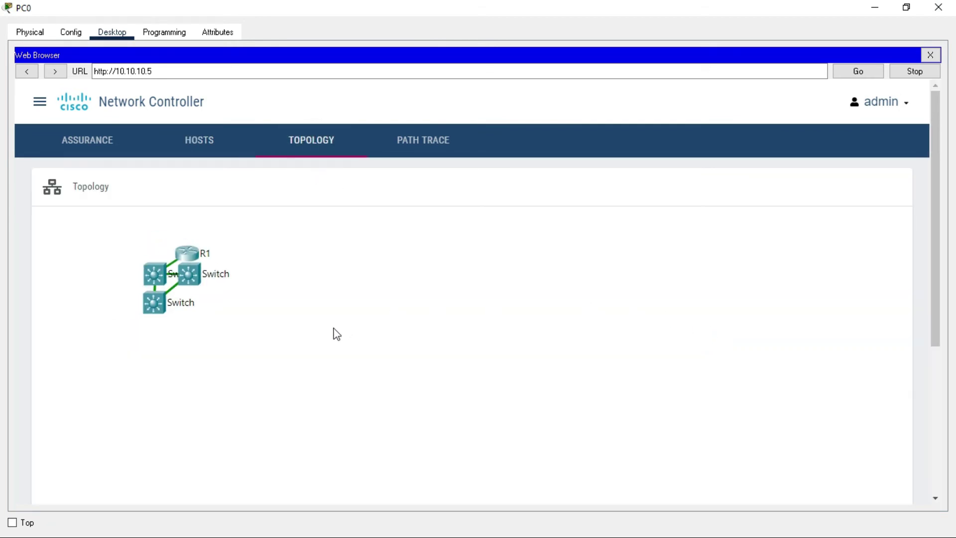
scroll(337, 333, up, 1)
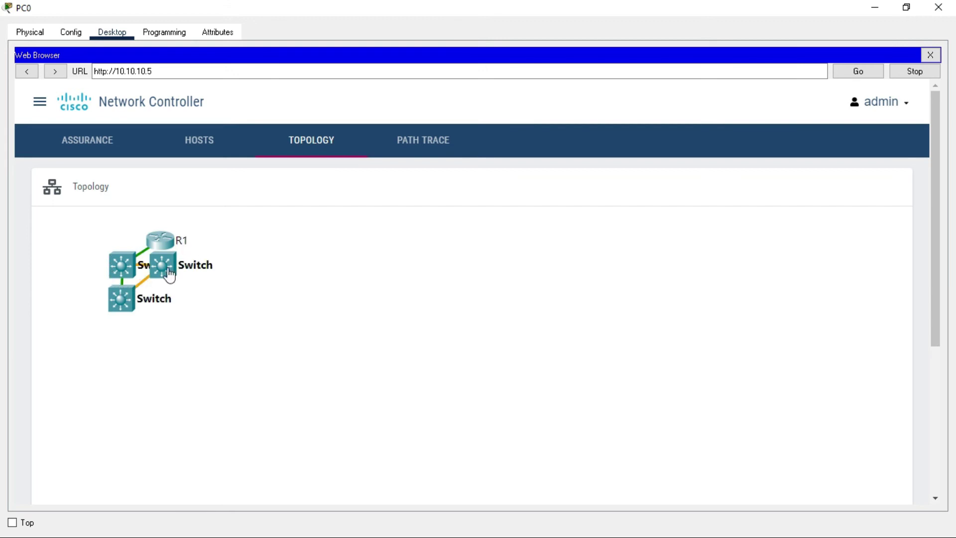
click(546, 376)
Drag R1 to the top and the three switches below it into a triangle
drag(414, 315, 476, 330)
drag(379, 343, 327, 387)
drag(468, 330, 406, 419)
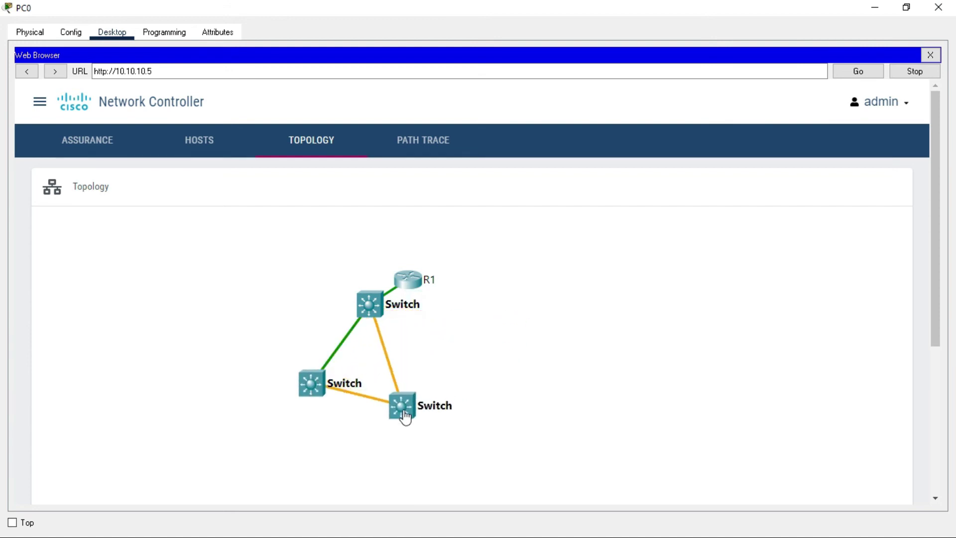
drag(410, 296, 433, 274)
drag(405, 417, 422, 398)
drag(313, 393, 316, 397)
click(546, 343)
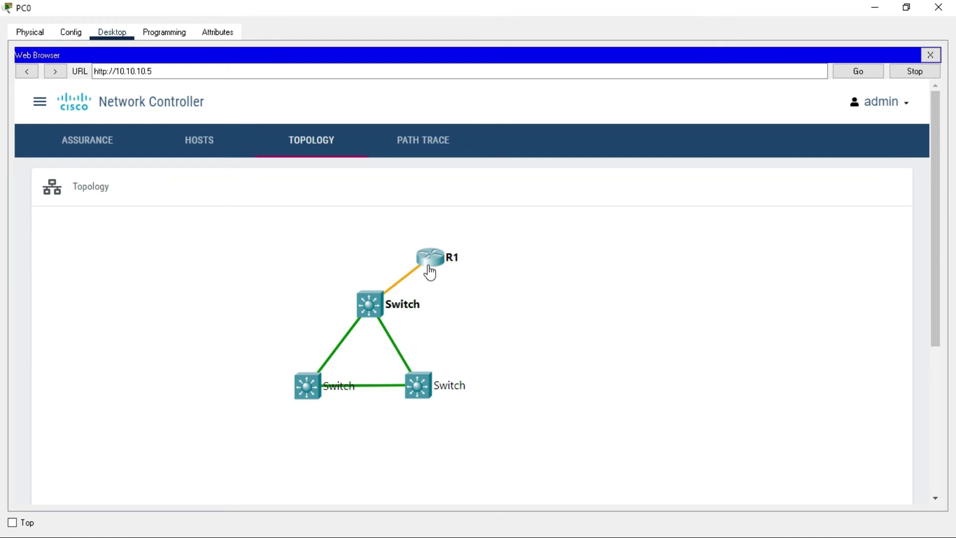
click(620, 293)
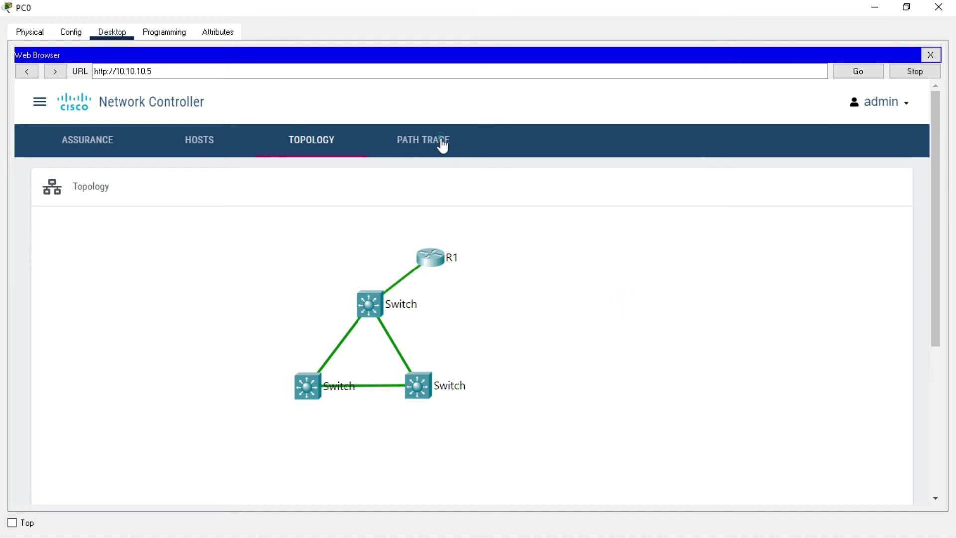
Pass through Path Trace and Assurance to the Dashboard showing six devices, 83% managed
click(440, 145)
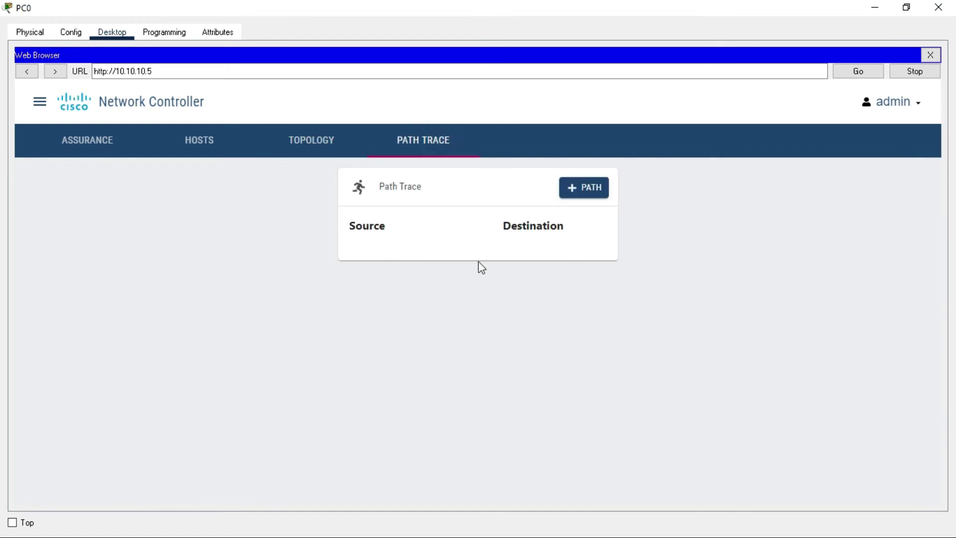
click(92, 149)
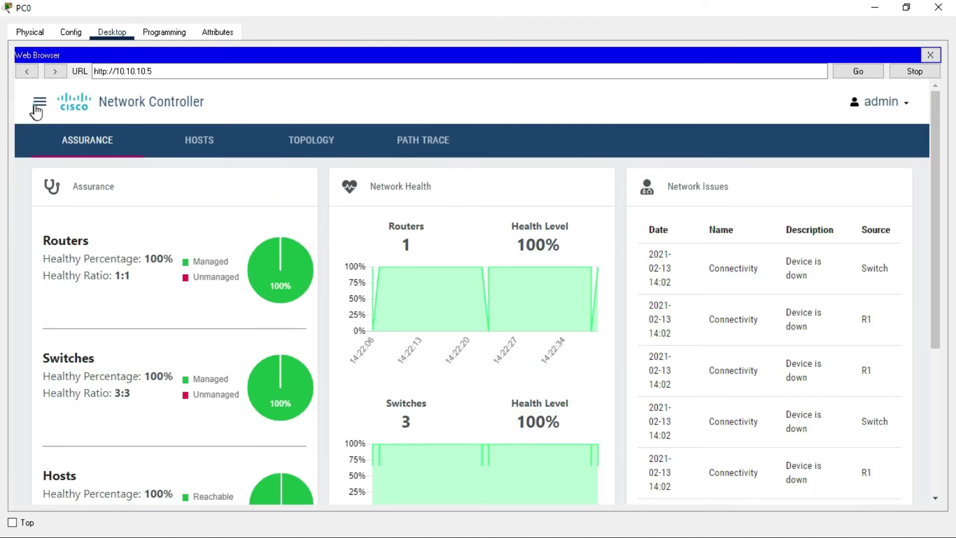
click(40, 102)
click(91, 104)
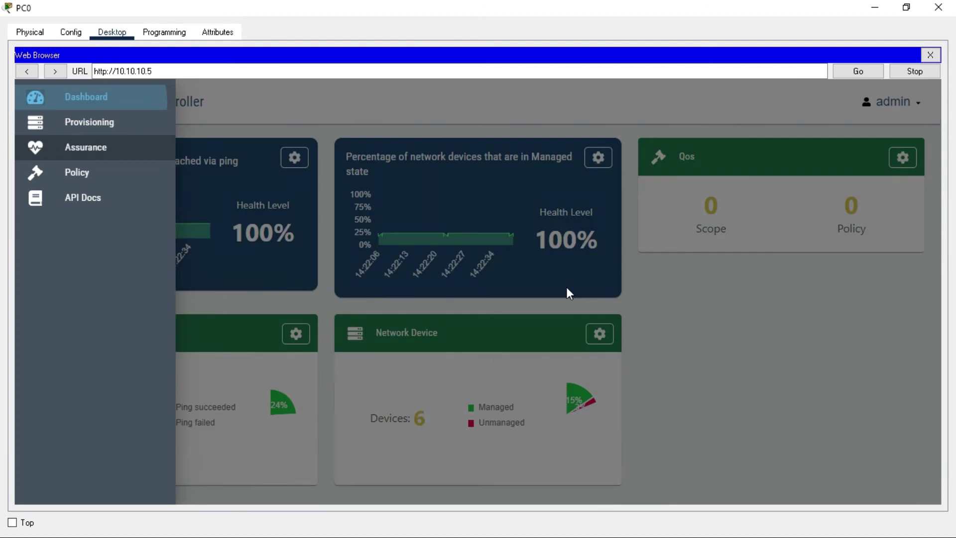
click(566, 287)
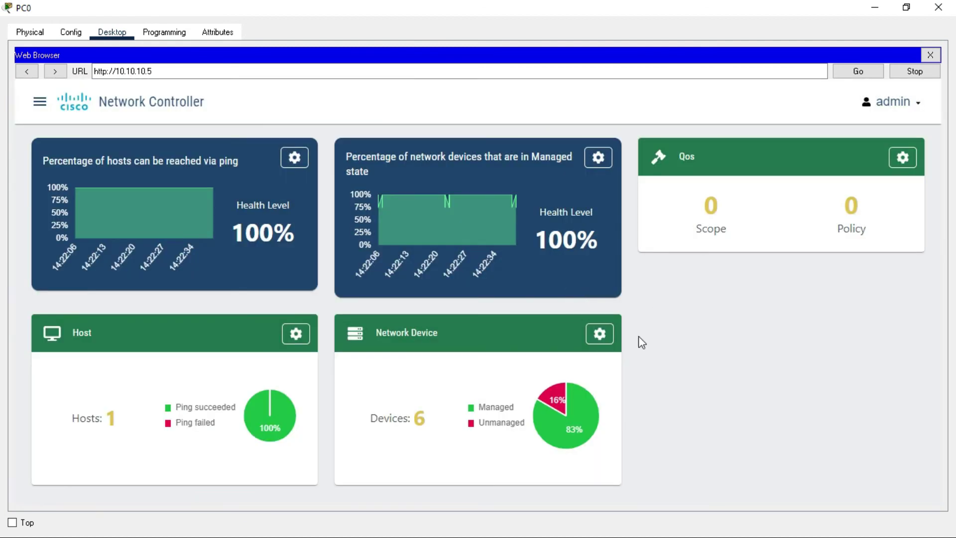